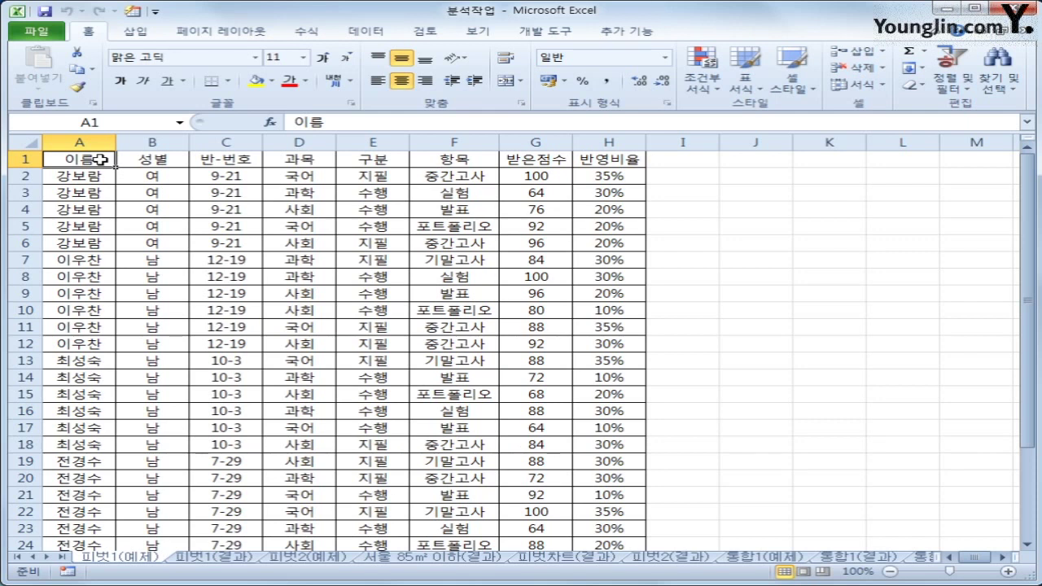
Step: Create a pivot table from the data range A1:H30, placed at cell J3 of the existing 피벗1(예제) worksheet
click(135, 31)
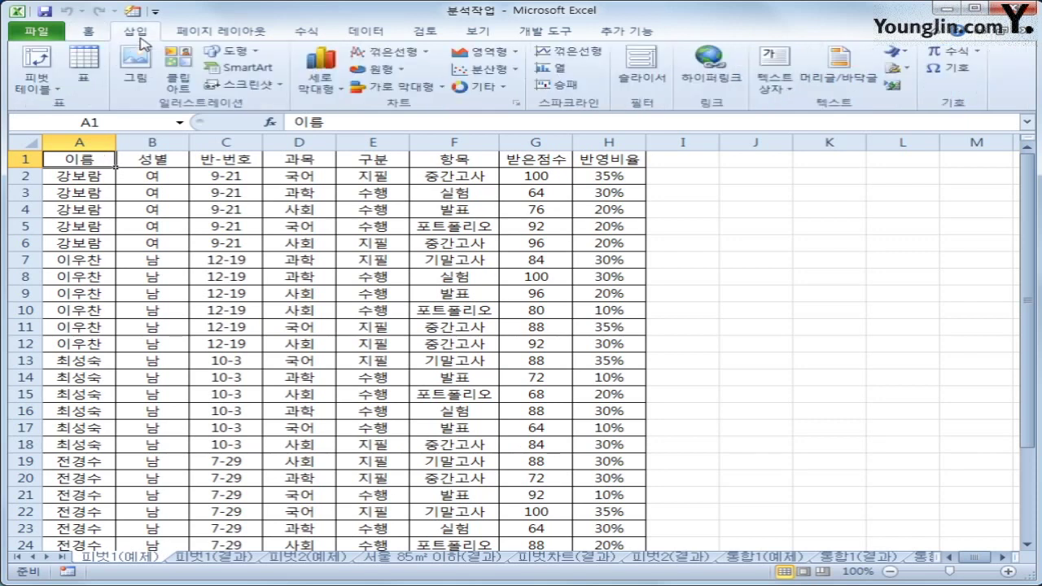
click(39, 63)
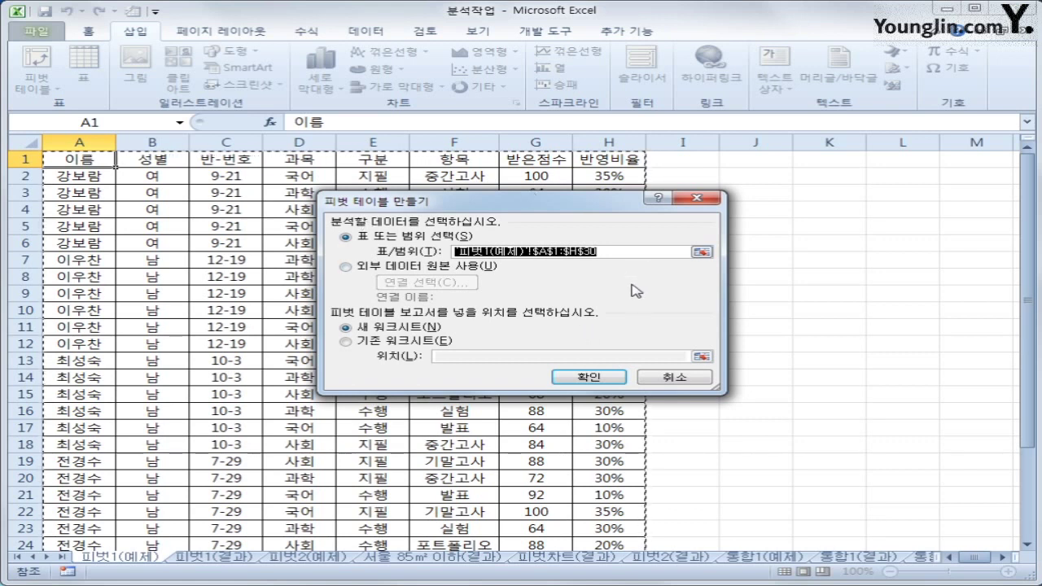
click(432, 341)
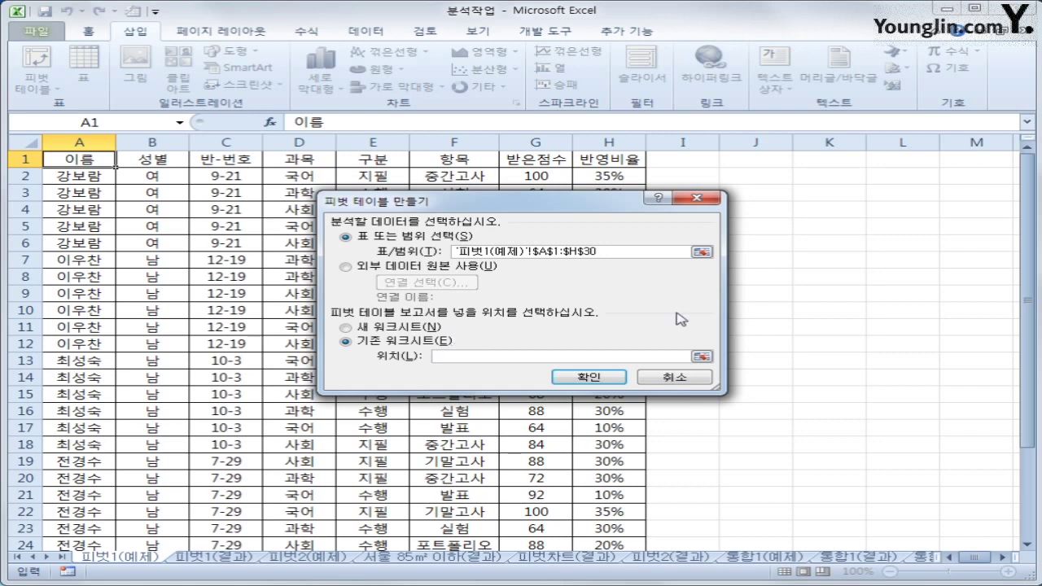
click(770, 196)
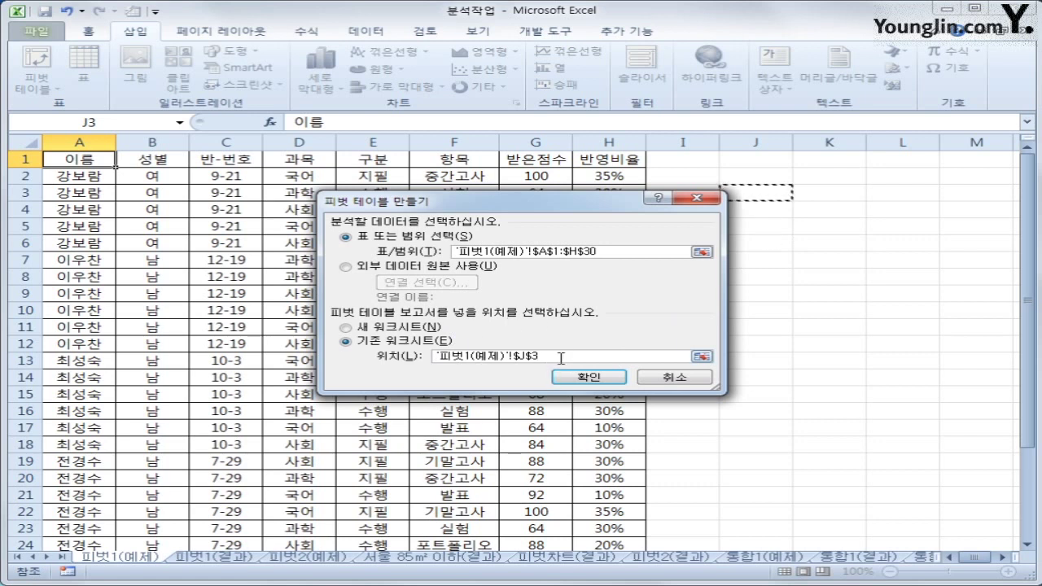
click(616, 380)
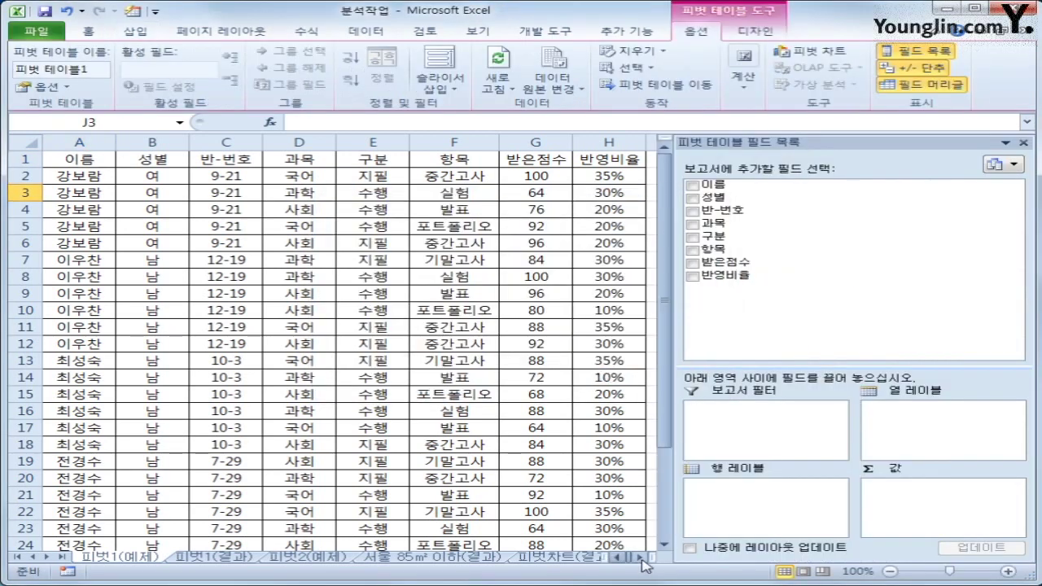
Step: Place the 이름 field in the pivot table's report filter and 과목 followed by 항목 in its row labels
click(641, 558)
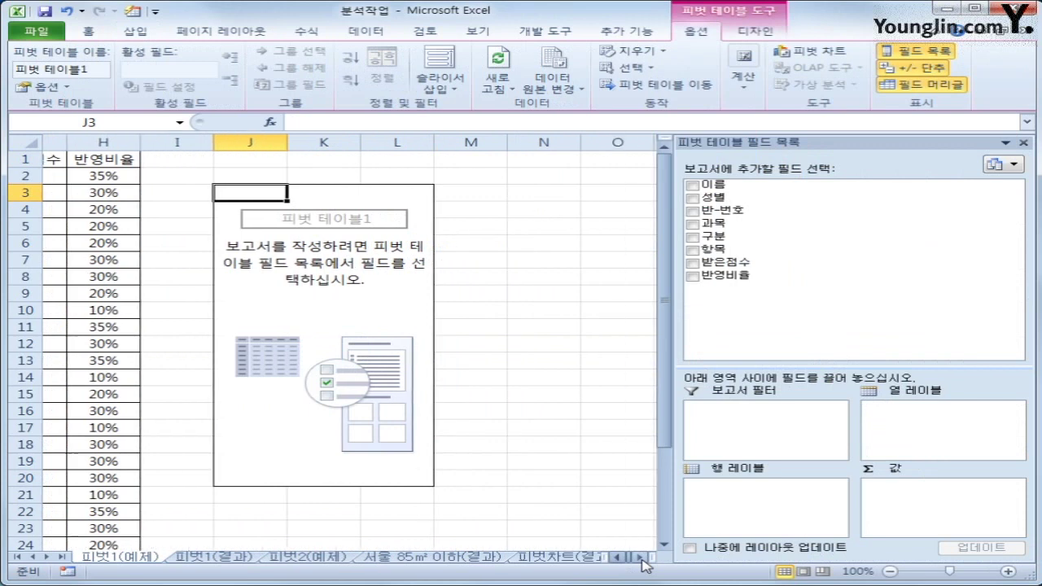
click(641, 557)
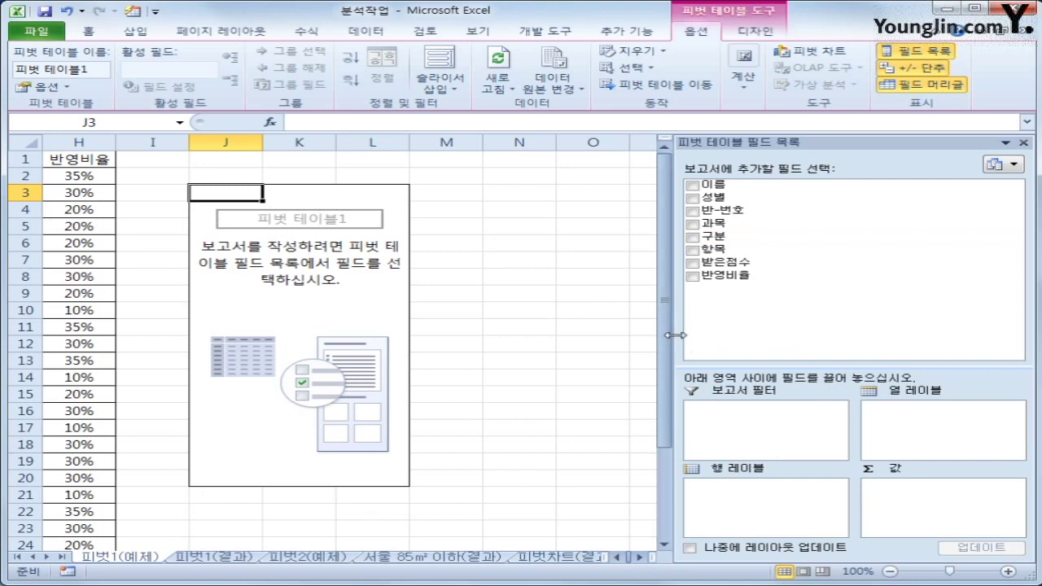
drag(674, 335, 787, 337)
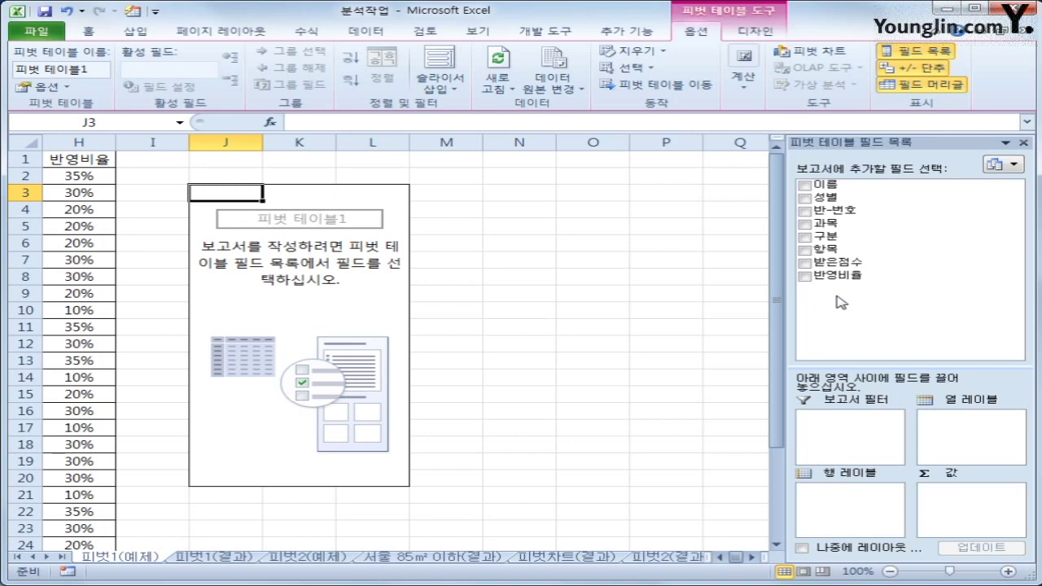
drag(826, 185, 852, 431)
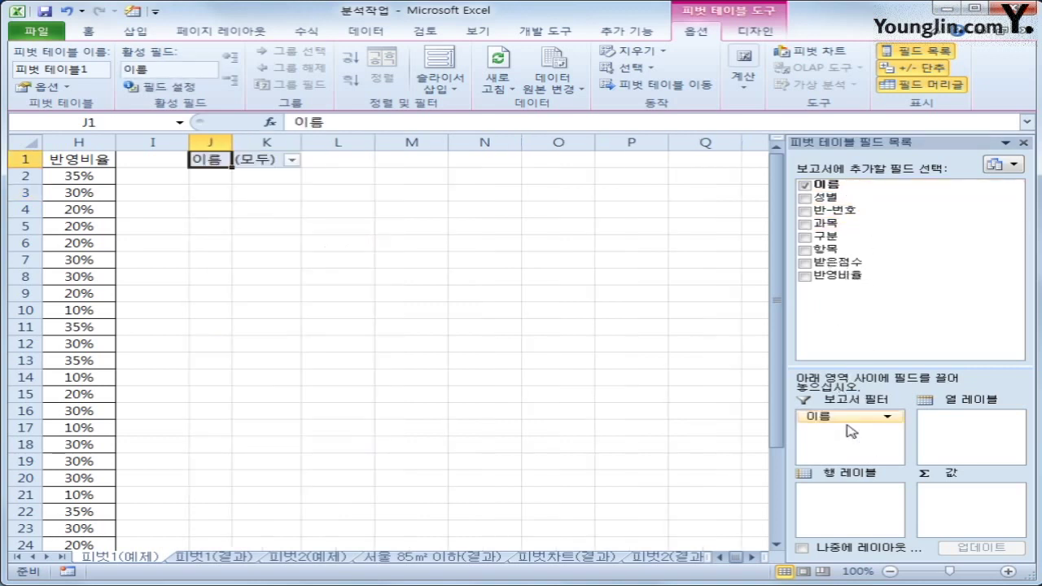
drag(825, 222, 852, 507)
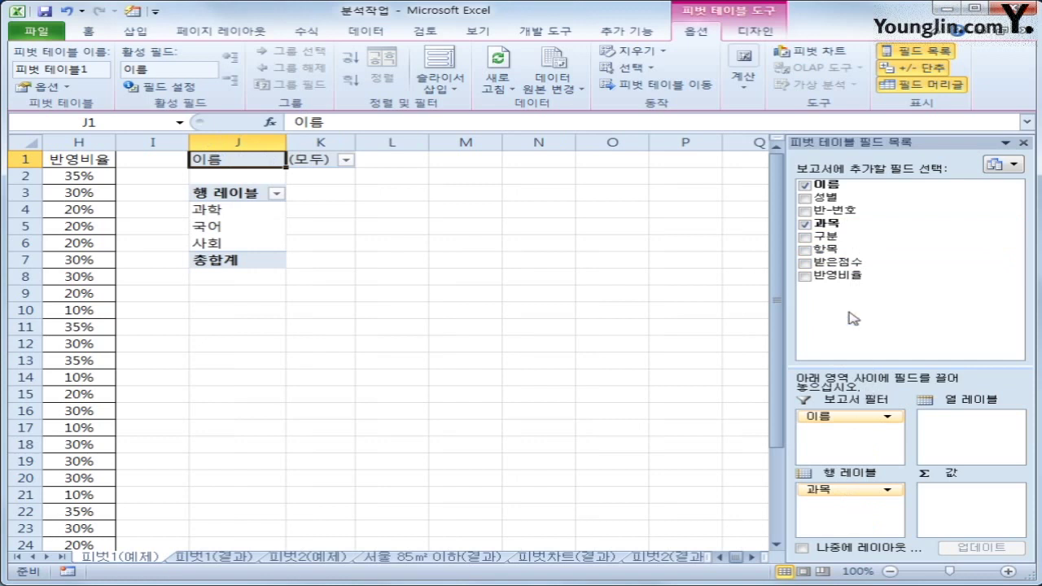
drag(826, 248, 834, 517)
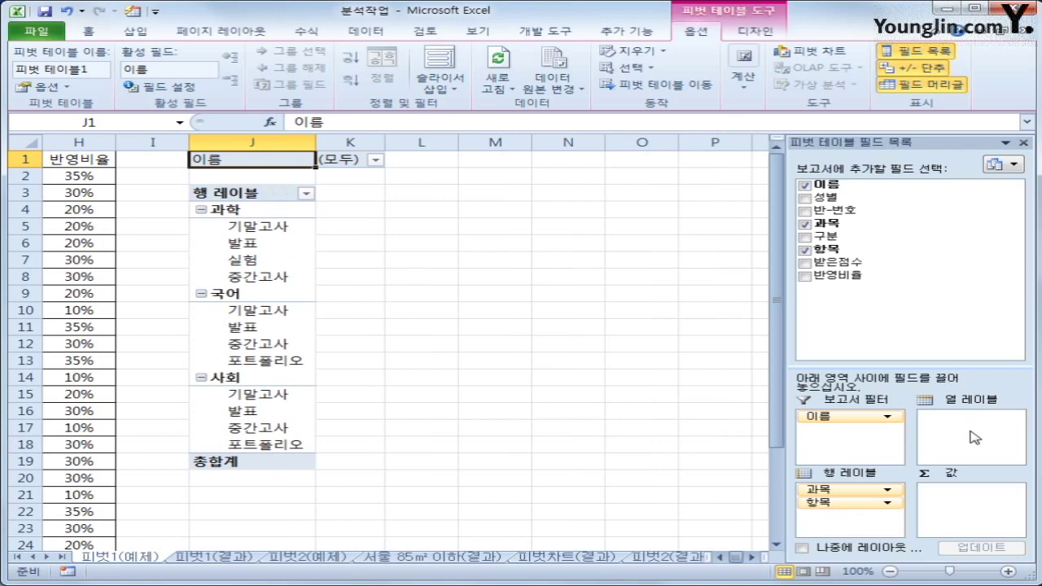
Step: Add 구분 to the pivot table's column labels and summarize 받은점수 and 반영비율 as values
drag(865, 236, 944, 437)
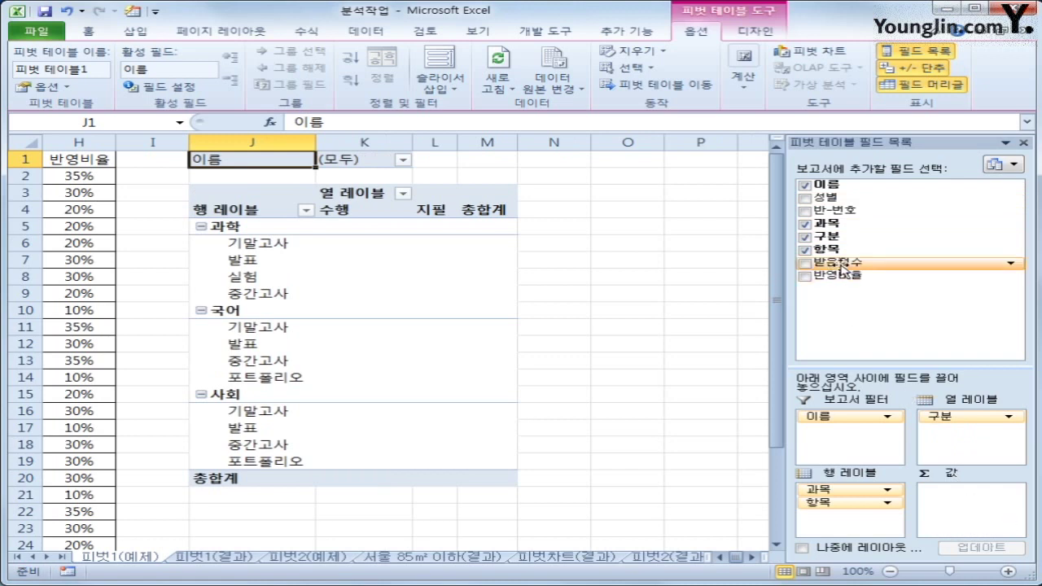
drag(838, 263, 973, 492)
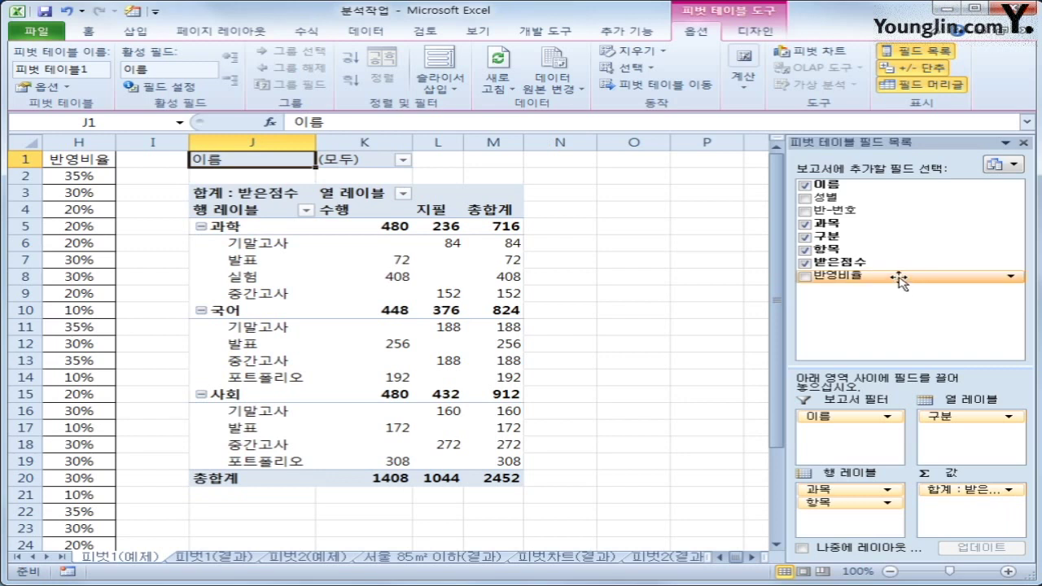
drag(898, 275, 960, 517)
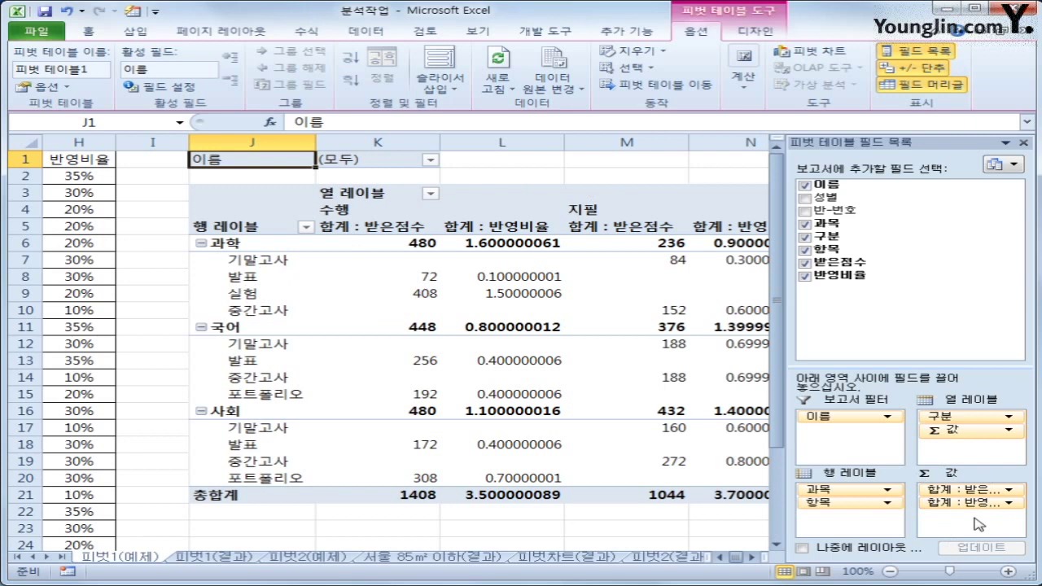
mouse_move(966, 508)
mouse_down()
mouse_move(928, 389)
mouse_move(905, 259)
mouse_move(905, 278)
mouse_move(957, 368)
mouse_move(976, 506)
mouse_up()
Step: Change the pivot table's report layout to outline form
click(771, 31)
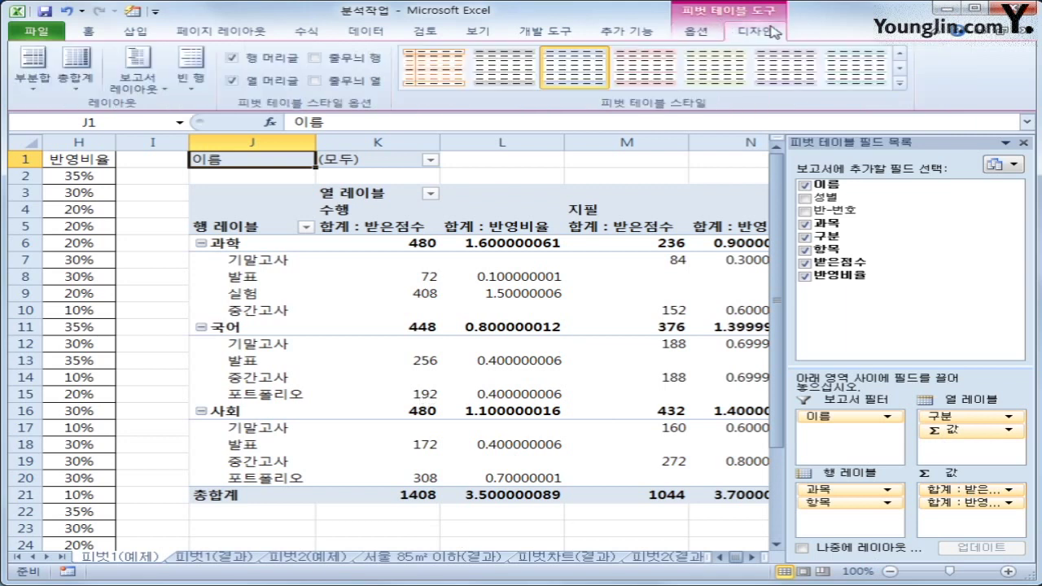
click(149, 87)
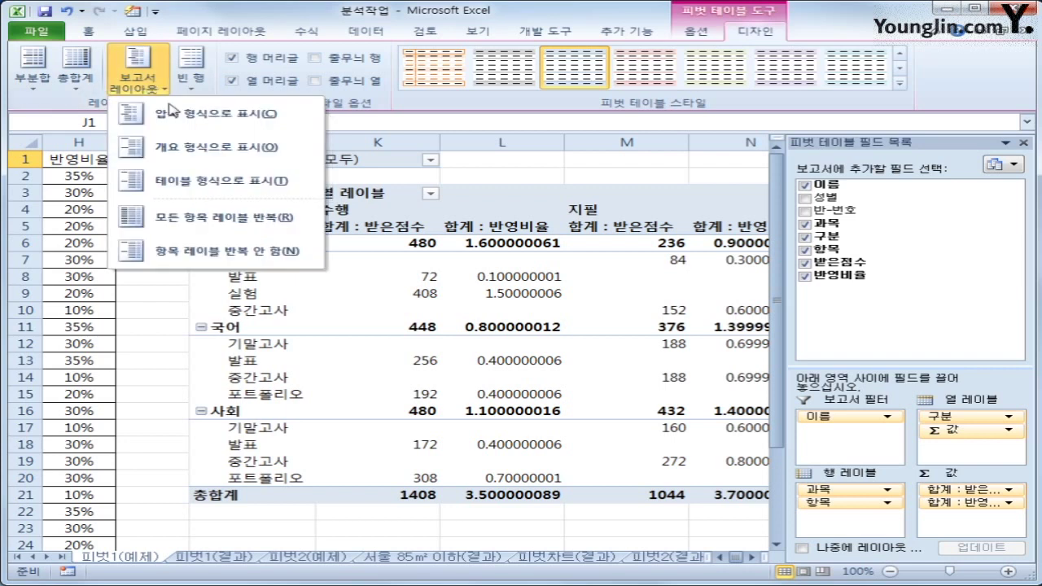
click(213, 151)
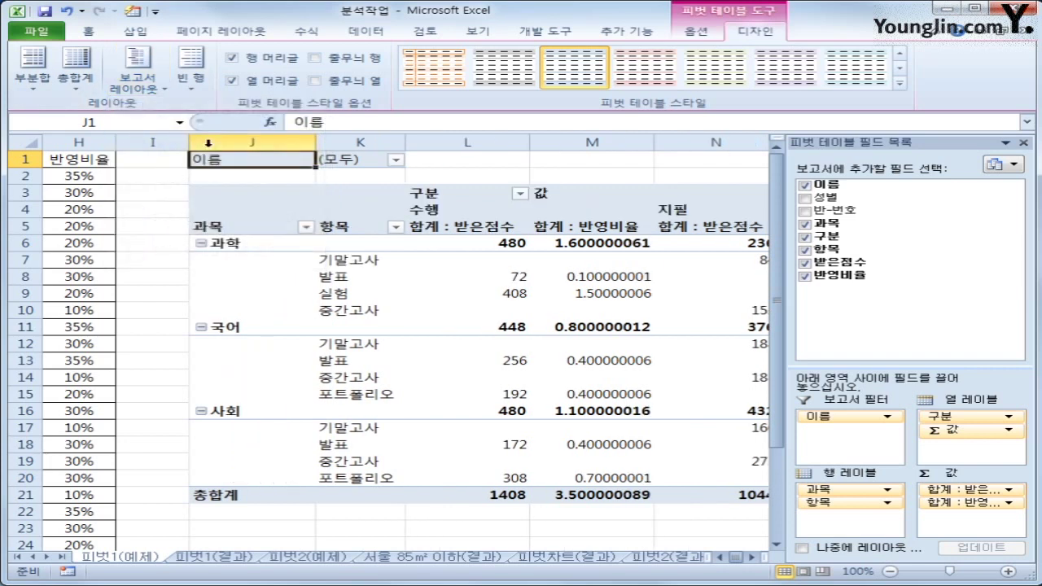
click(213, 228)
click(326, 229)
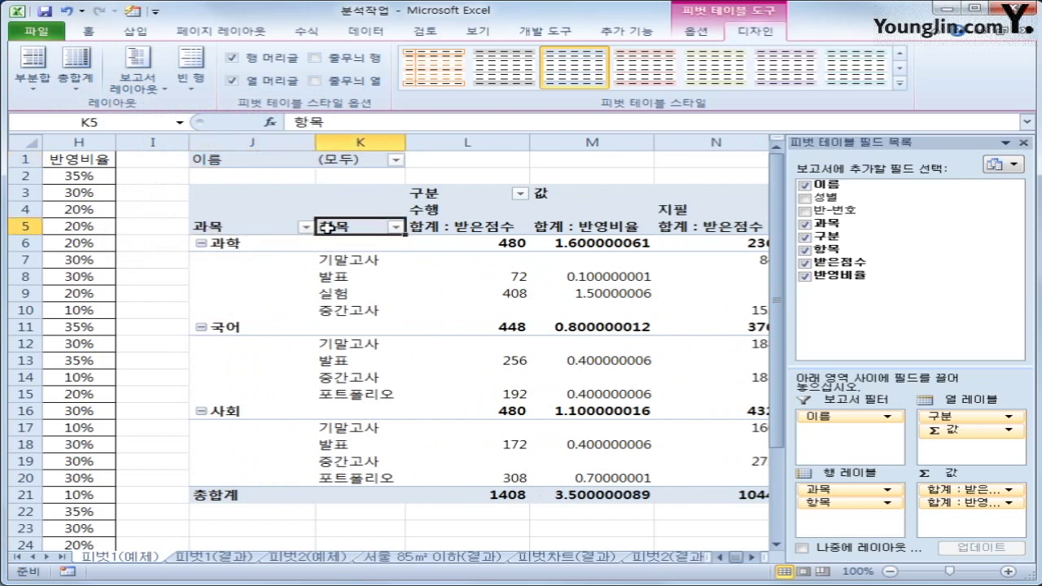
click(438, 195)
click(314, 229)
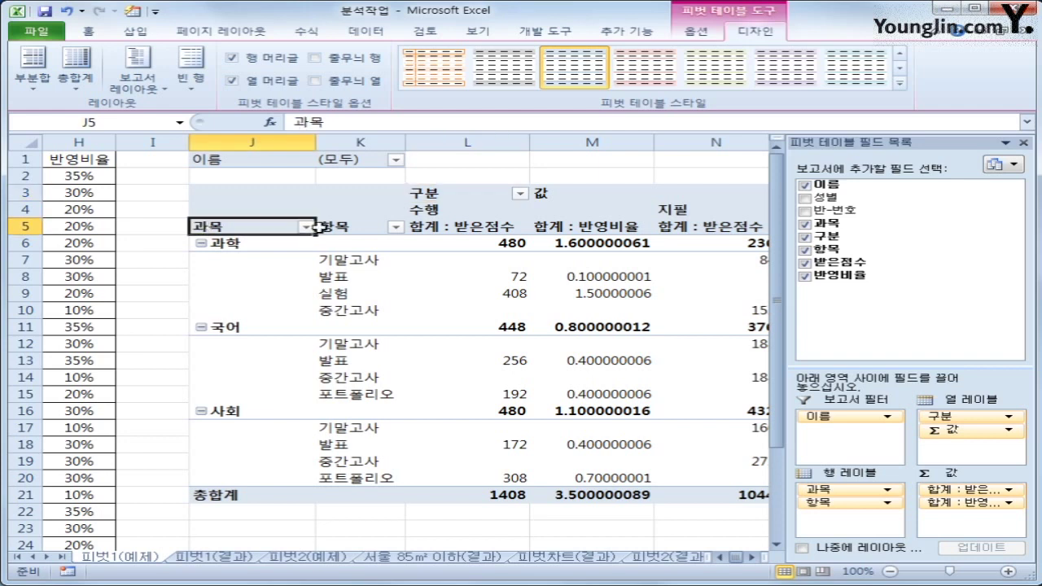
click(342, 226)
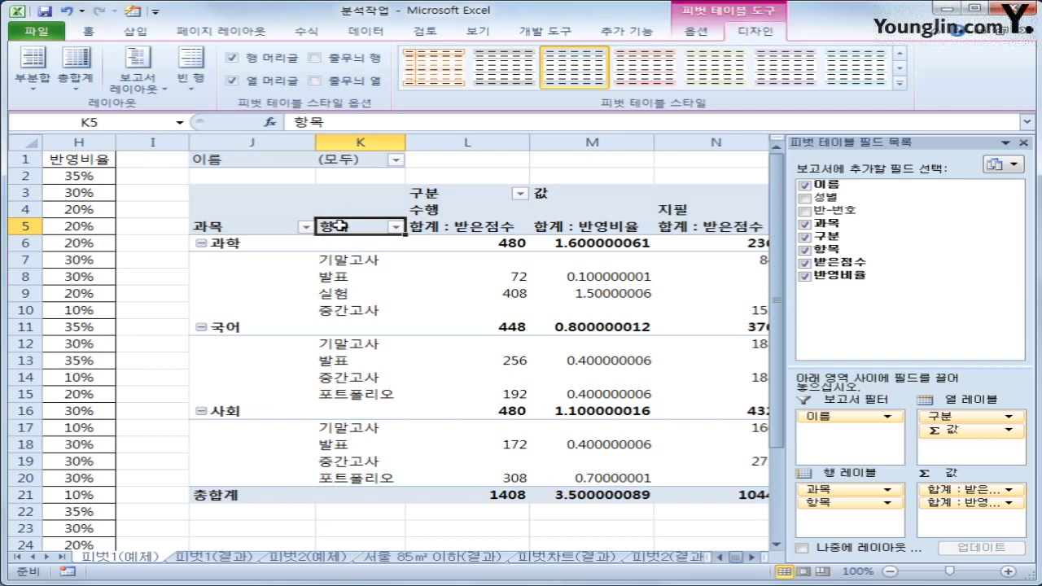
Step: Format the 합계 : 반영비율 value field as a percentage with 0 decimal places
click(628, 228)
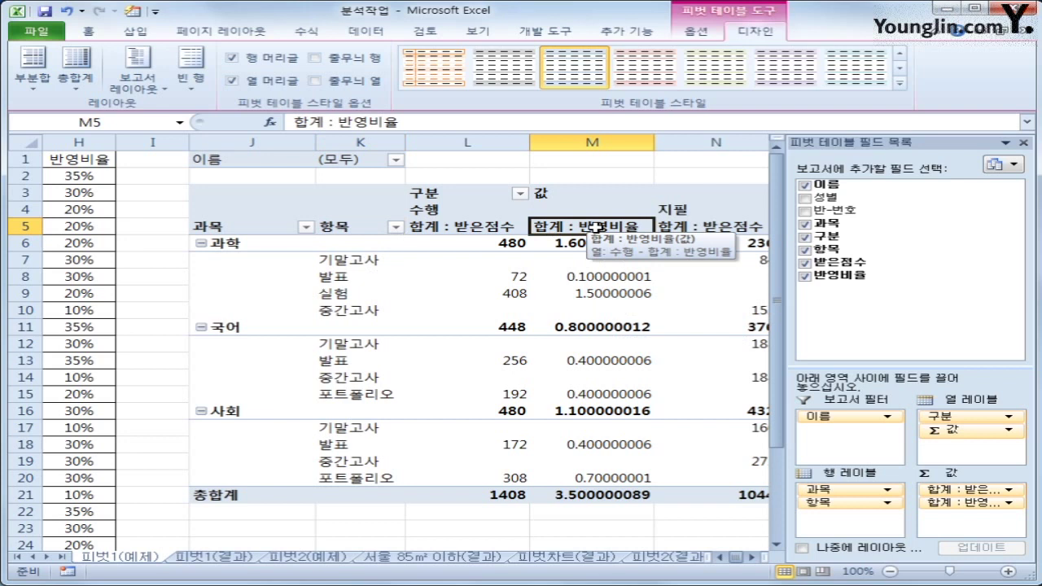
double_click(598, 228)
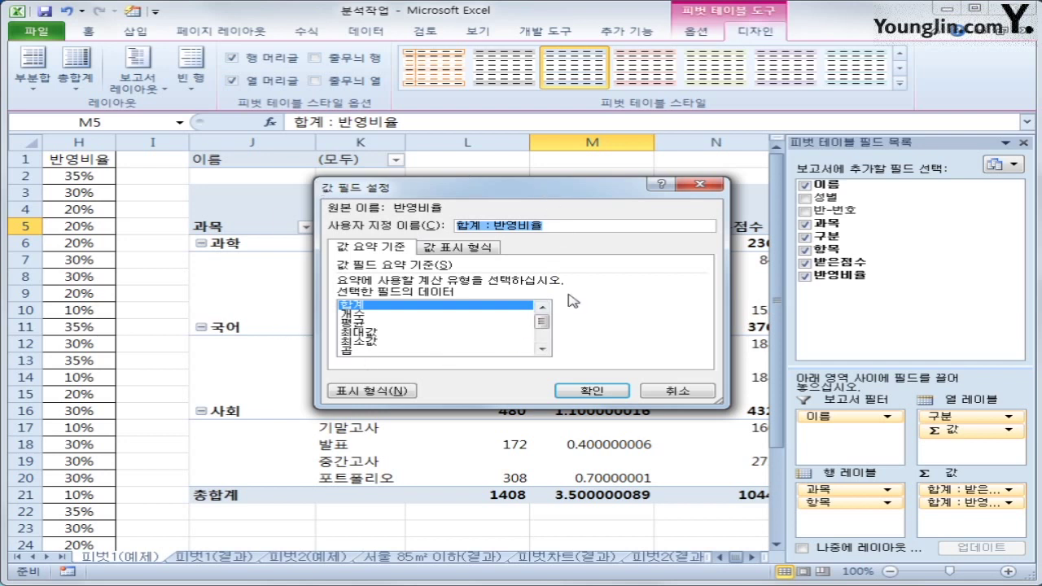
click(399, 391)
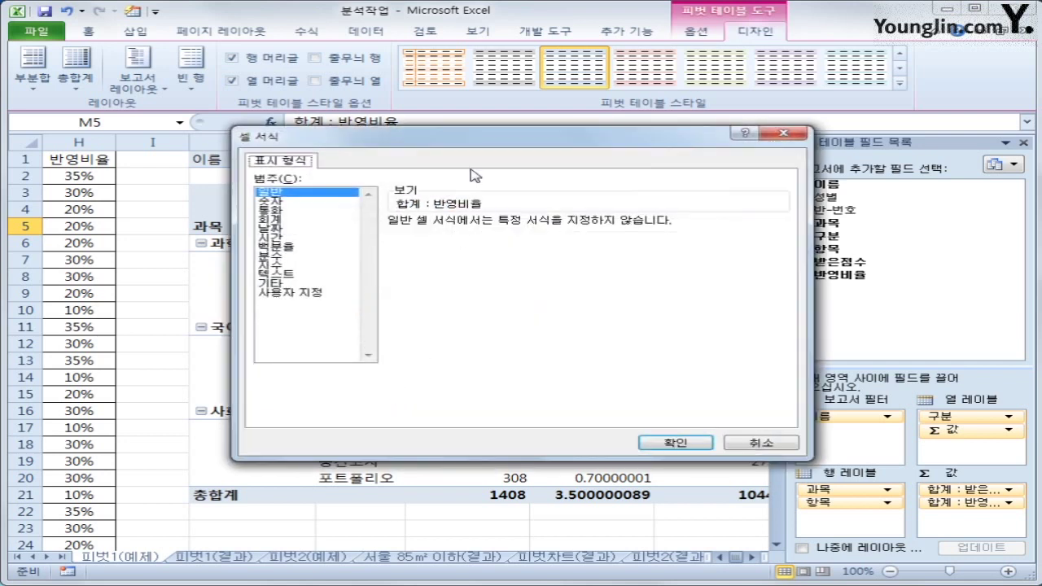
drag(516, 158, 644, 231)
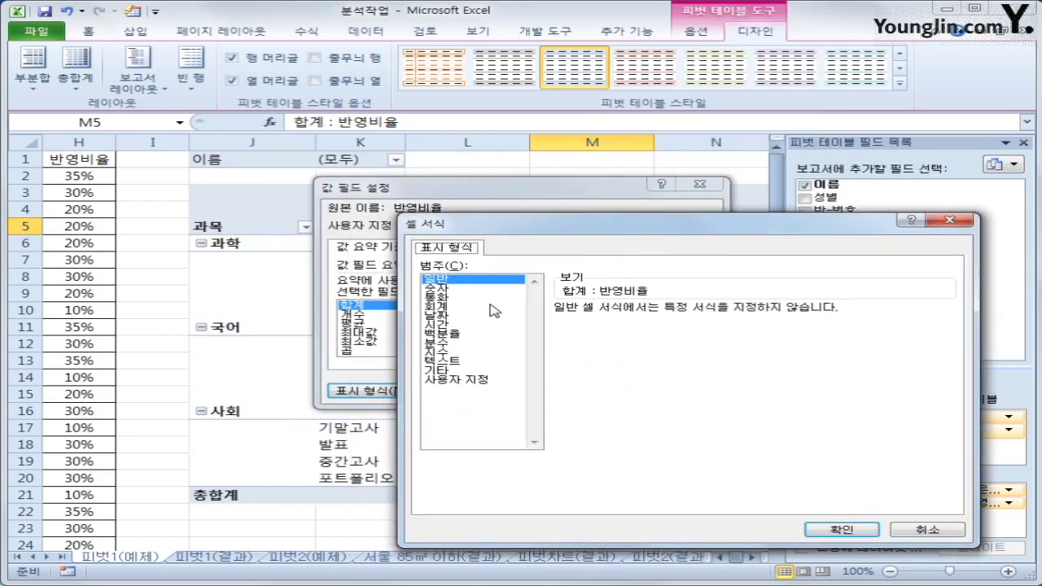
click(481, 336)
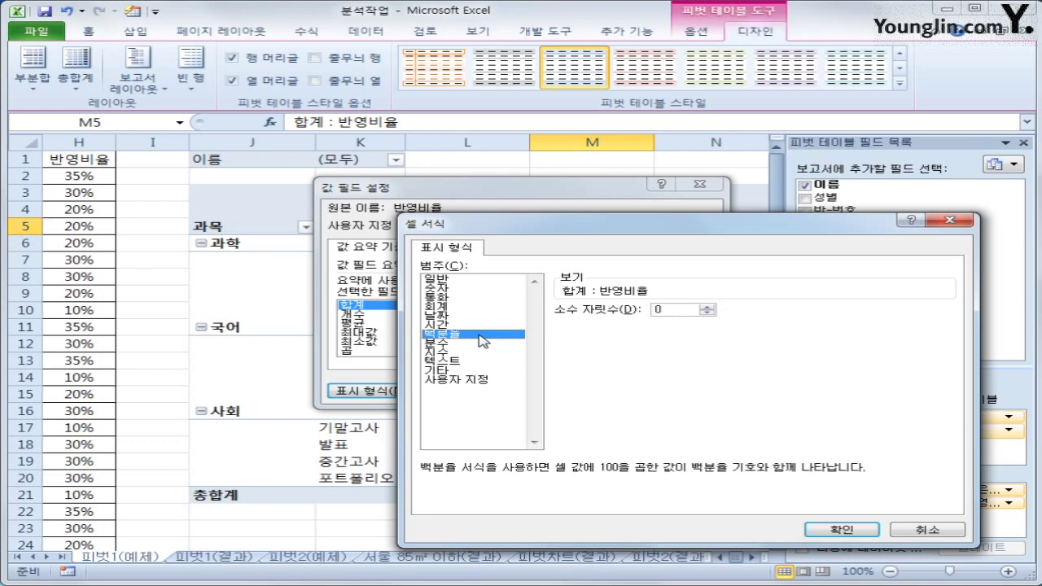
click(842, 529)
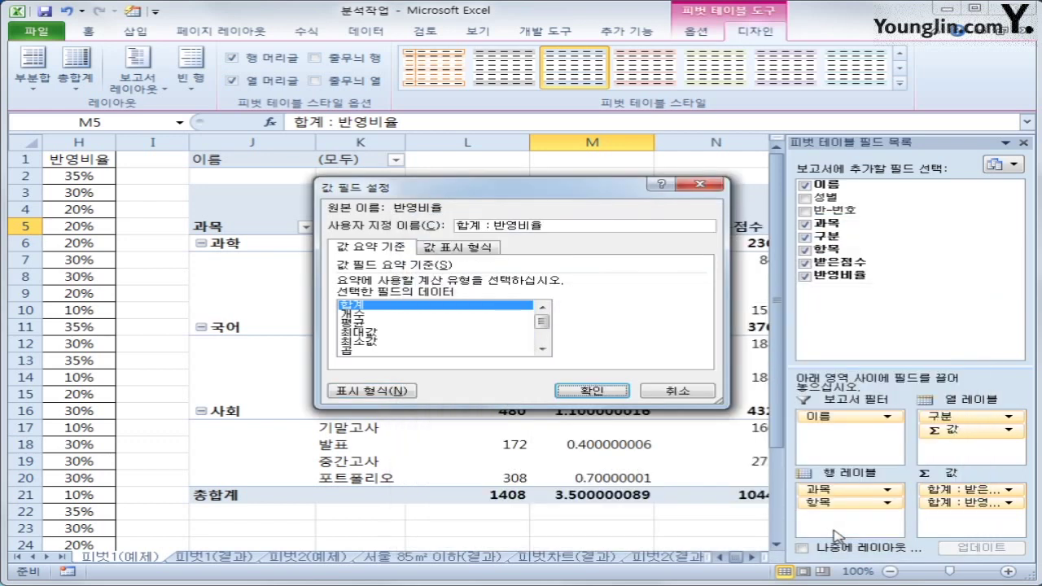
click(594, 391)
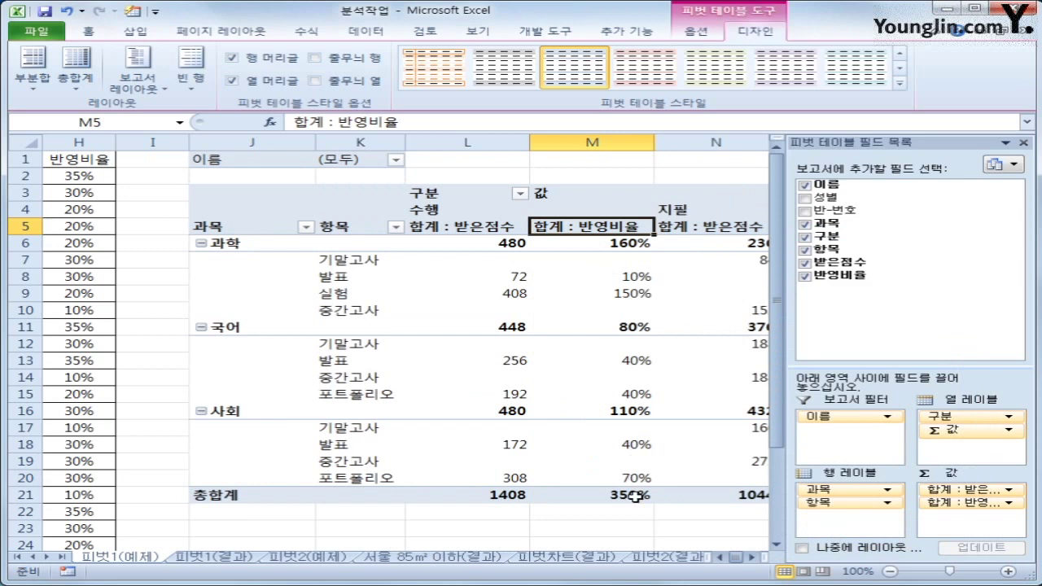
mouse_move(635, 498)
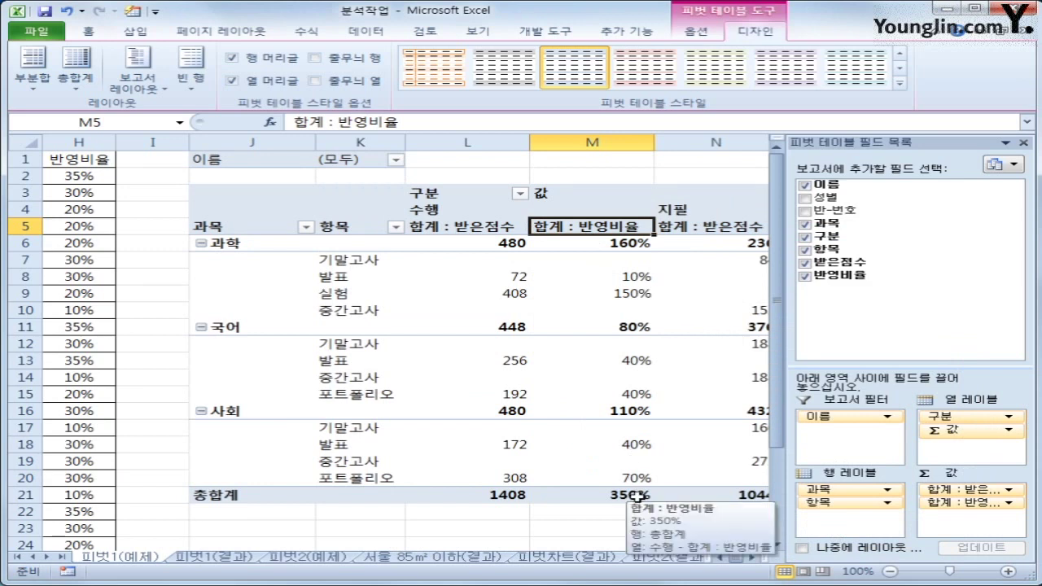
mouse_move(639, 457)
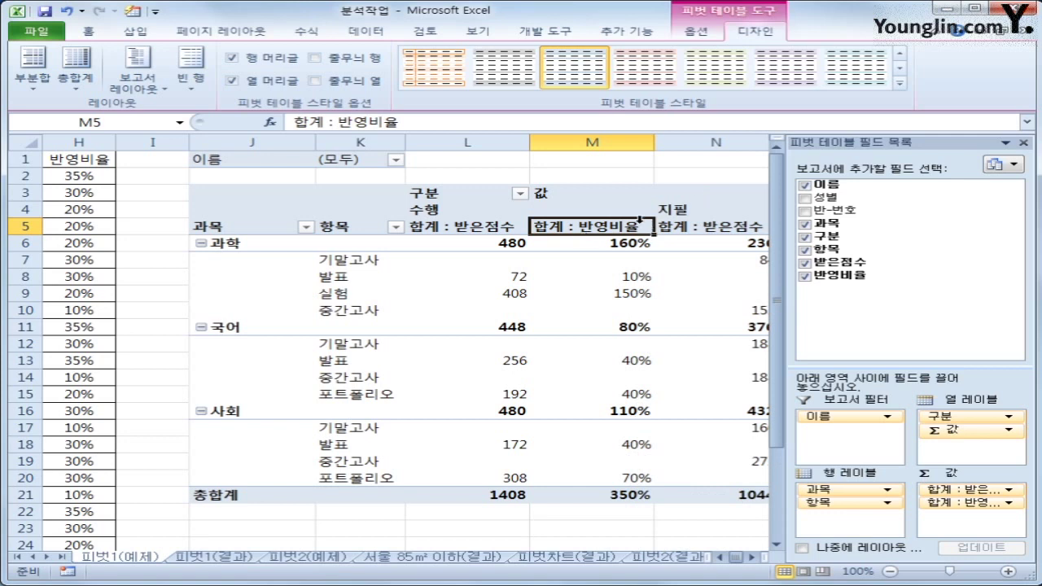
Step: Start a new calculated field for the pivot table and name it 반영점수
click(708, 31)
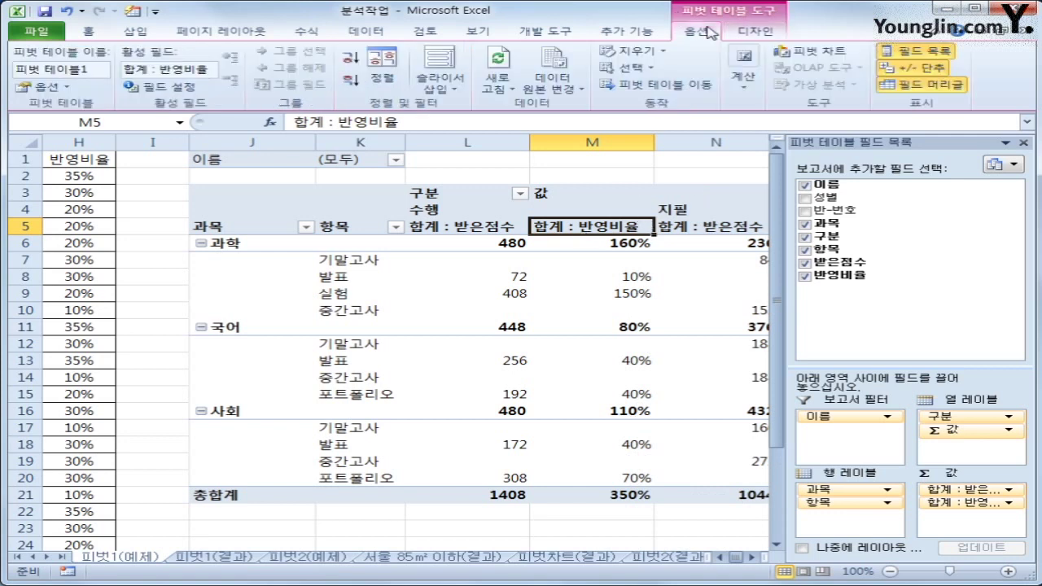
click(749, 97)
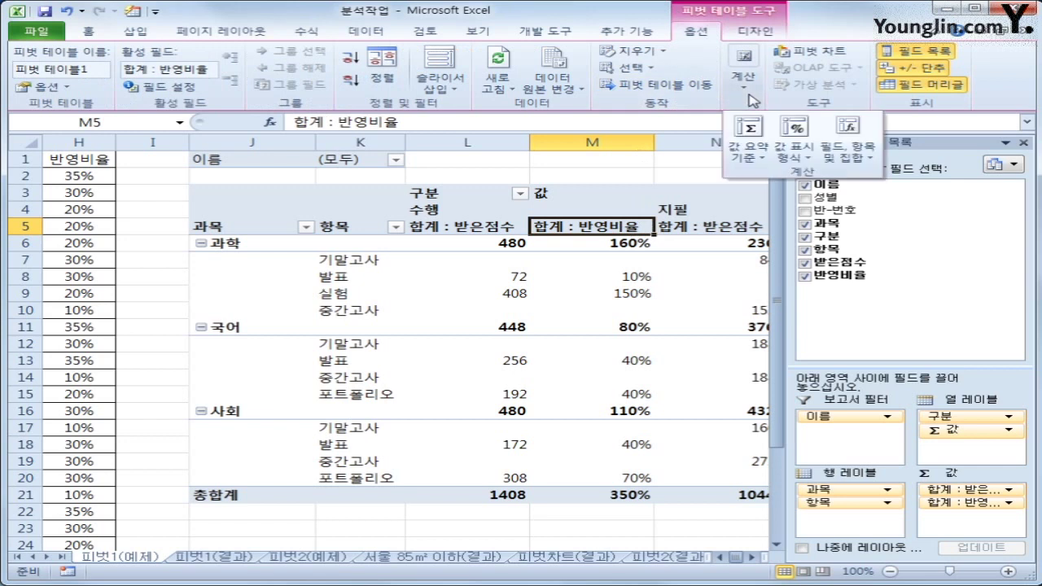
click(856, 153)
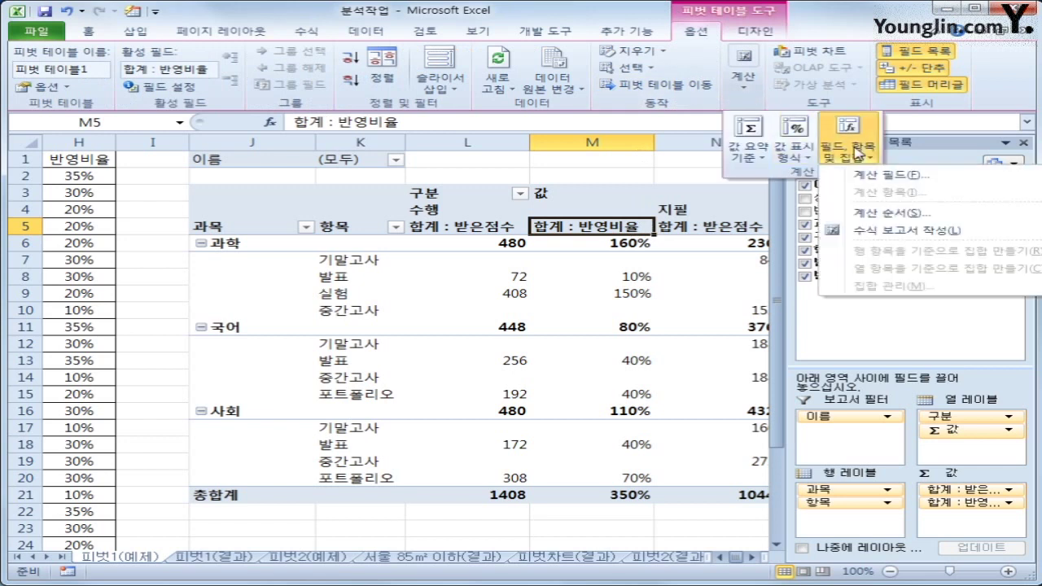
click(886, 174)
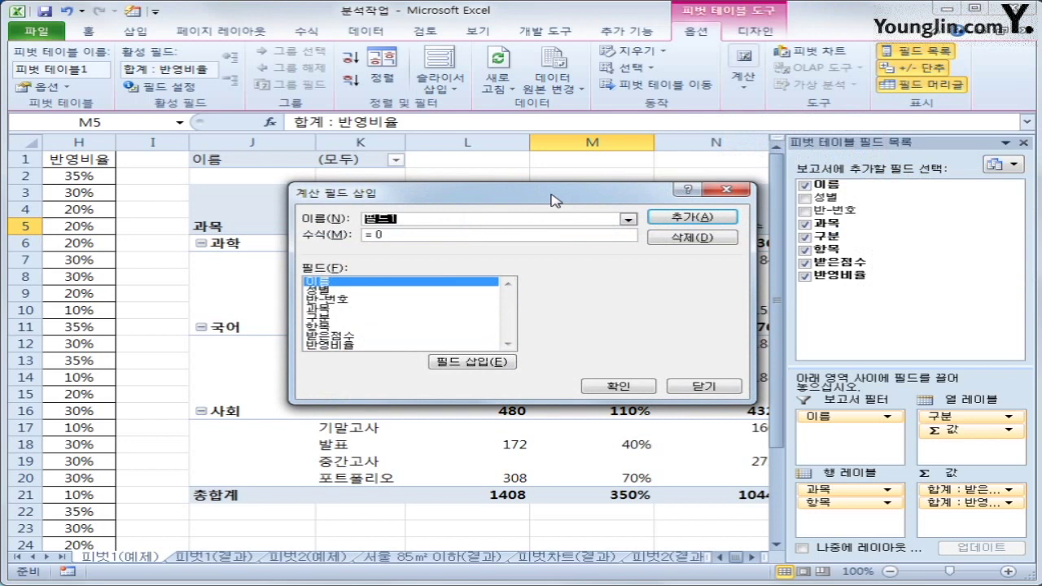
text(q)
key(BackSpace)
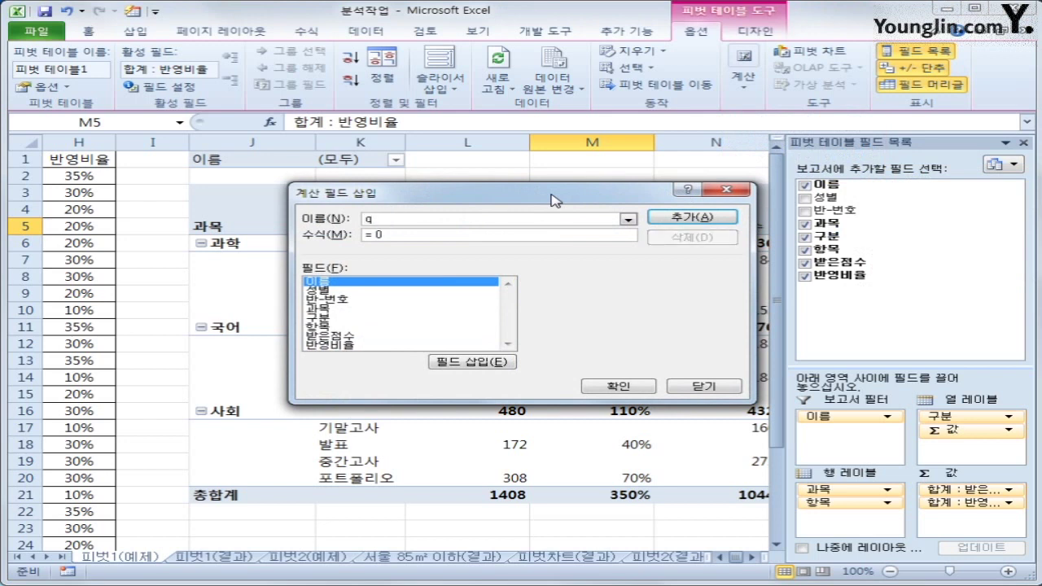
text(ㅂ반영점수)
key(Tab)
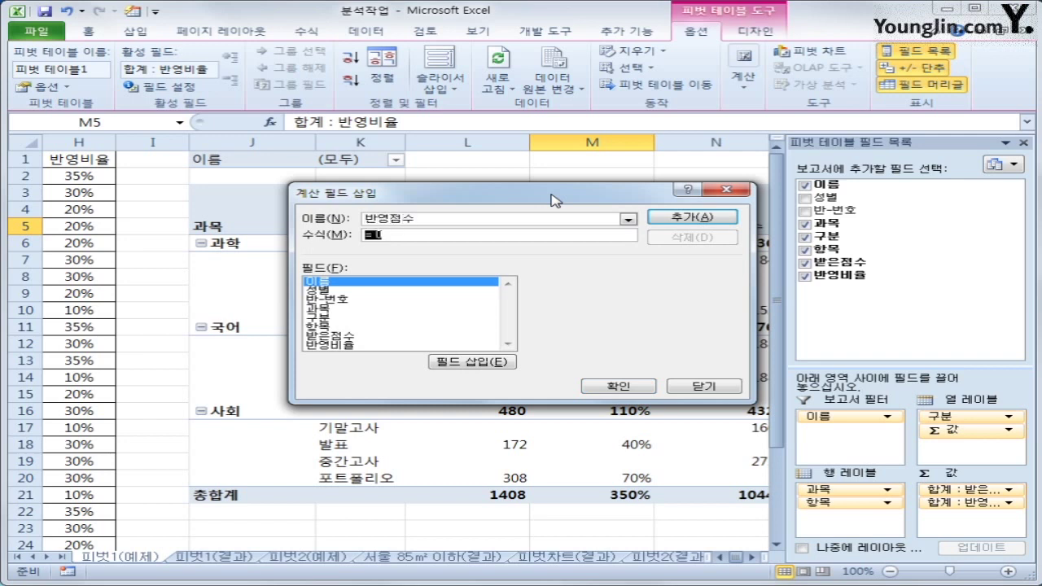
Step: Define the 반영점수 calculated field with the formula =받은점수*반영비율 and add it to the pivot table
text(=)
double_click(429, 337)
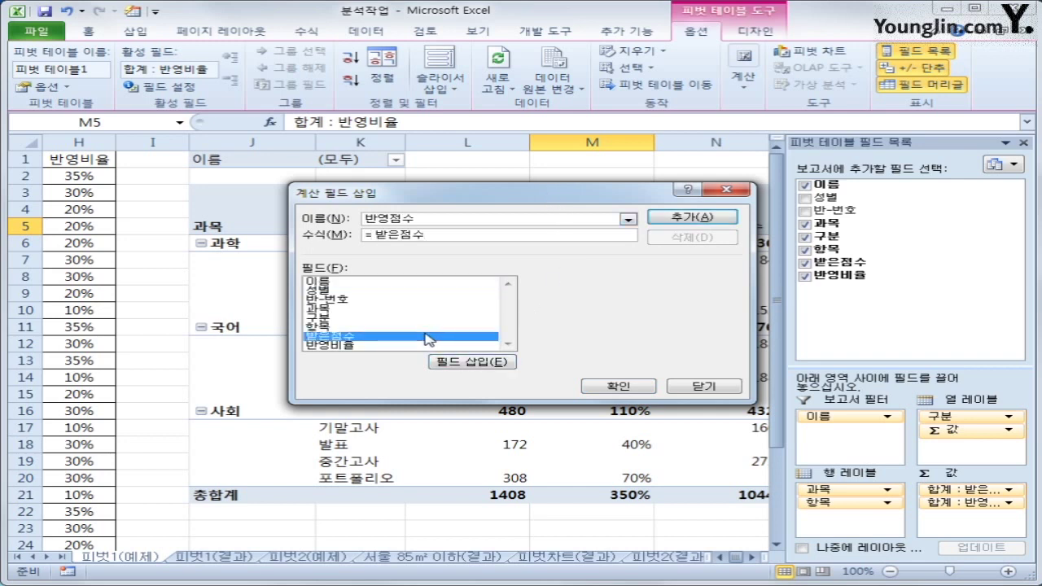
text(*)
double_click(364, 346)
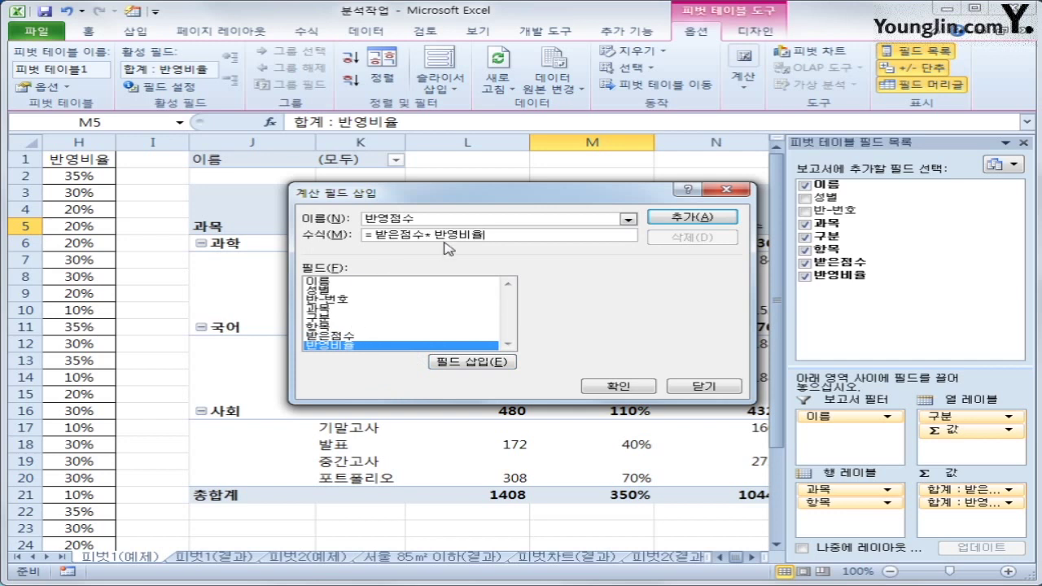
click(695, 217)
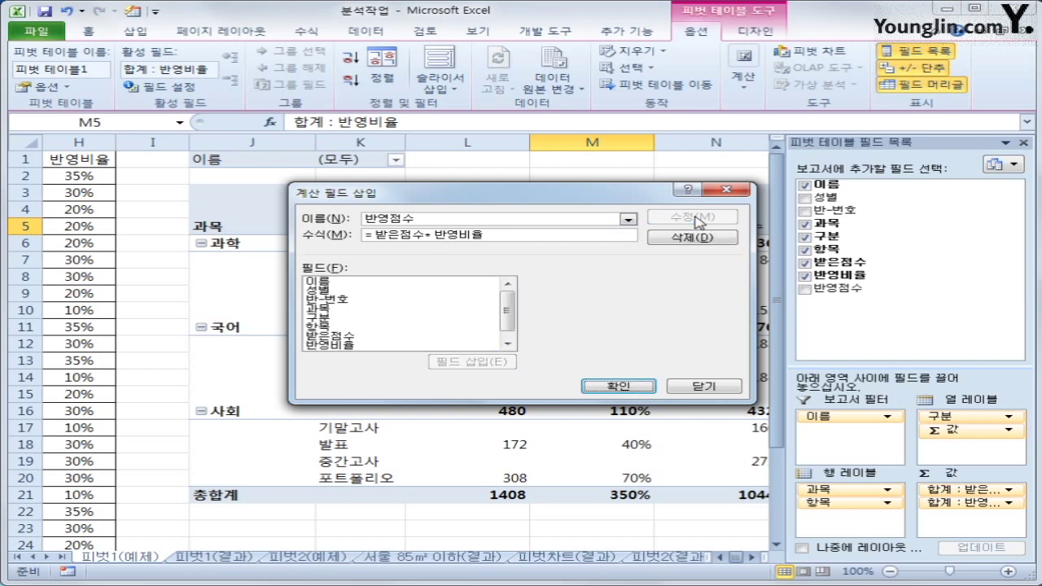
drag(631, 193, 633, 333)
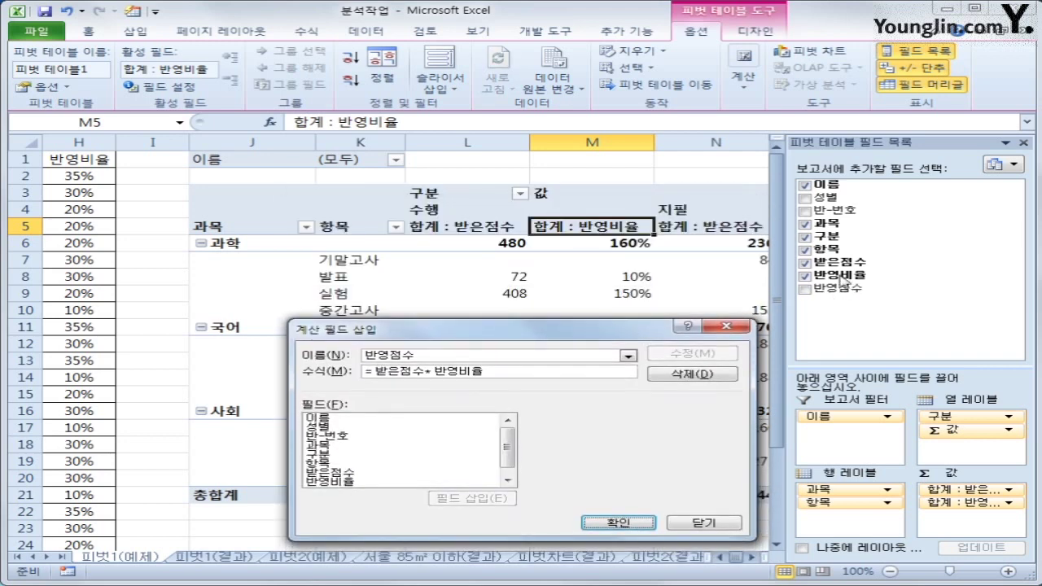
click(625, 525)
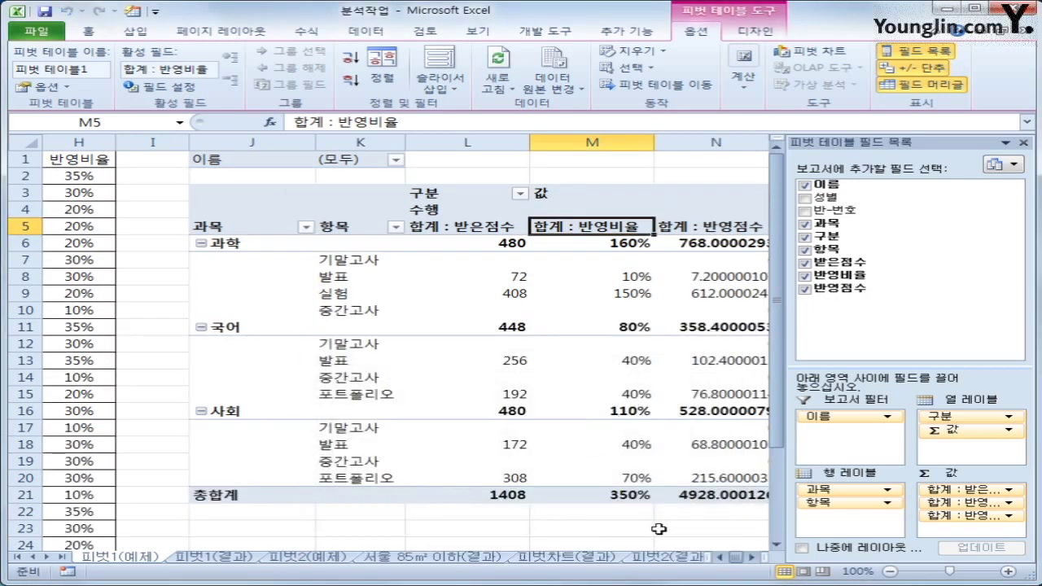
Step: Format the 합계 : 반영점수 value field as a number with 0 decimal places
click(751, 557)
click(751, 556)
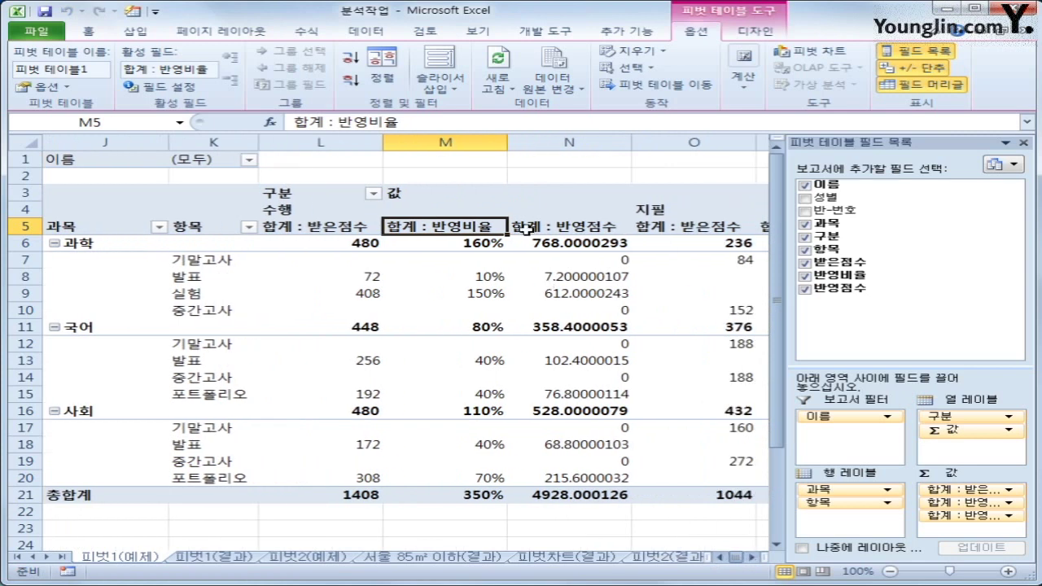
click(558, 231)
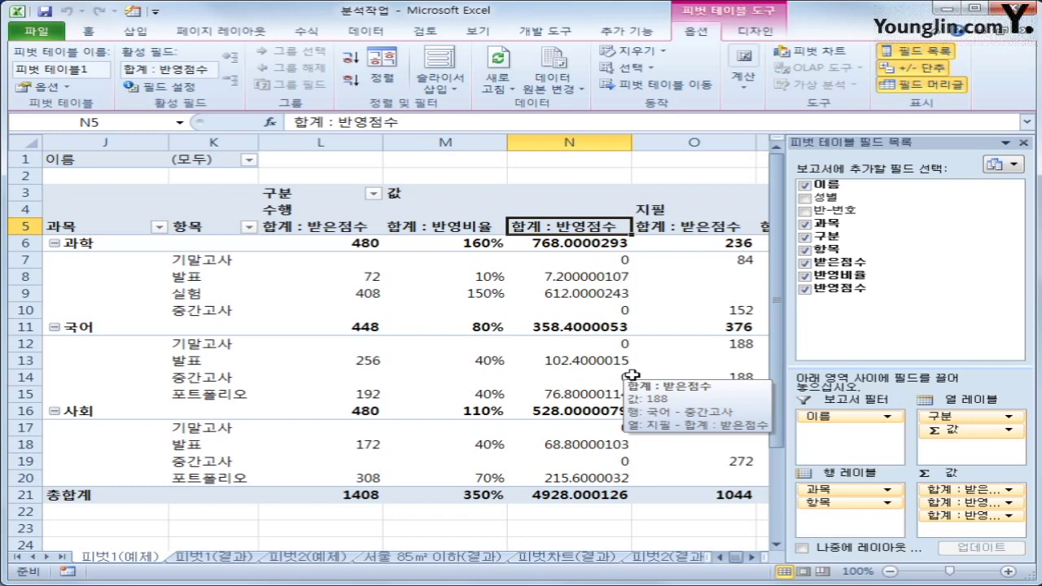
double_click(574, 234)
click(378, 524)
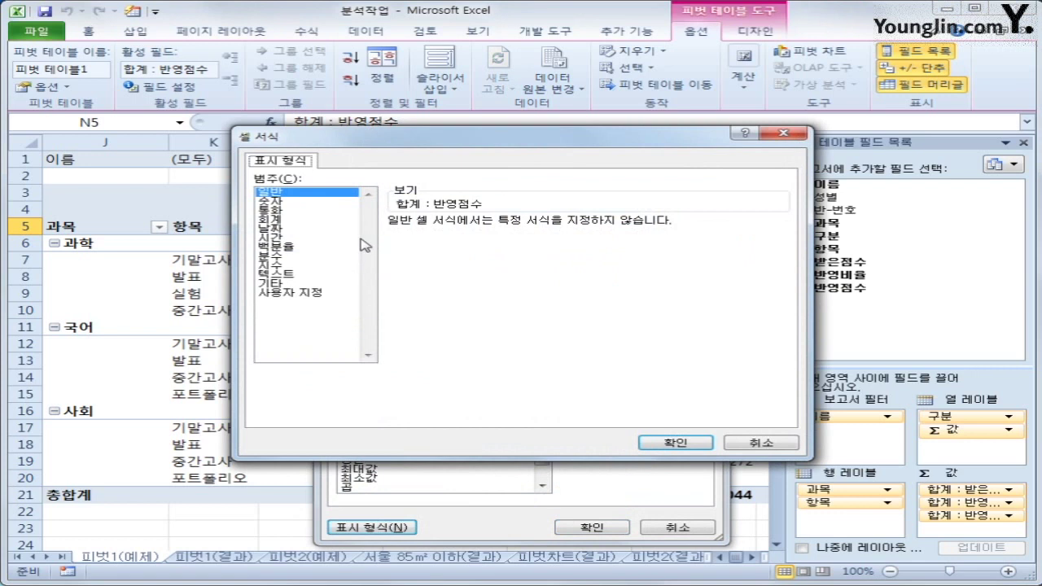
click(304, 203)
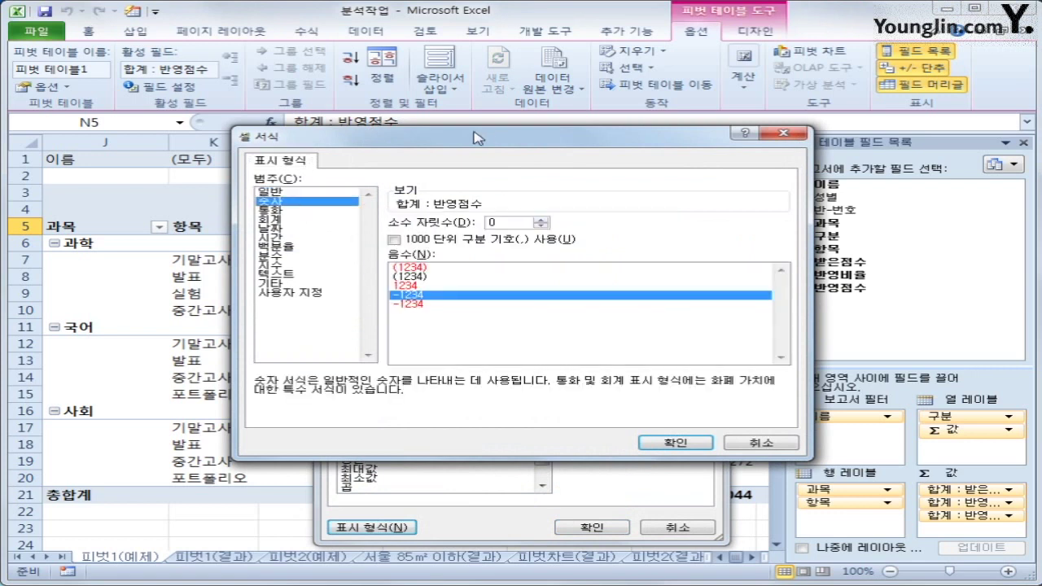
drag(490, 137, 498, 148)
click(668, 459)
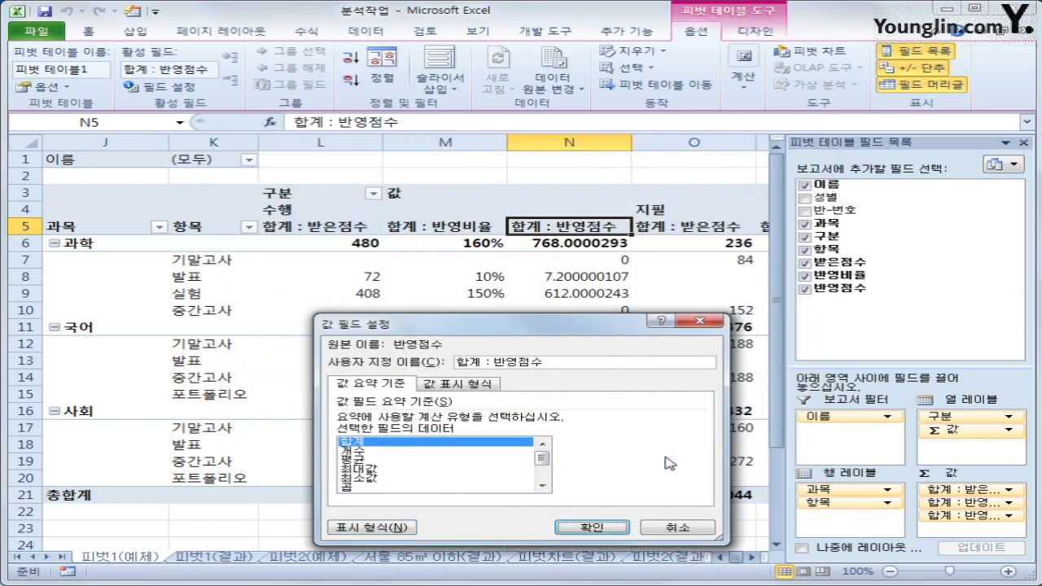
click(592, 529)
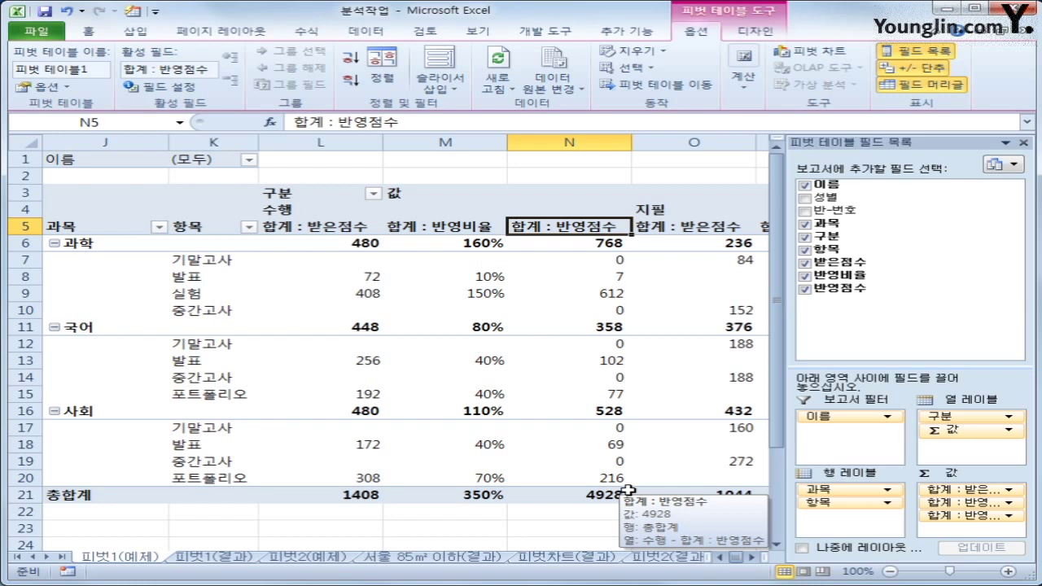
Step: Set the pivot table to show grand totals for columns only
click(760, 33)
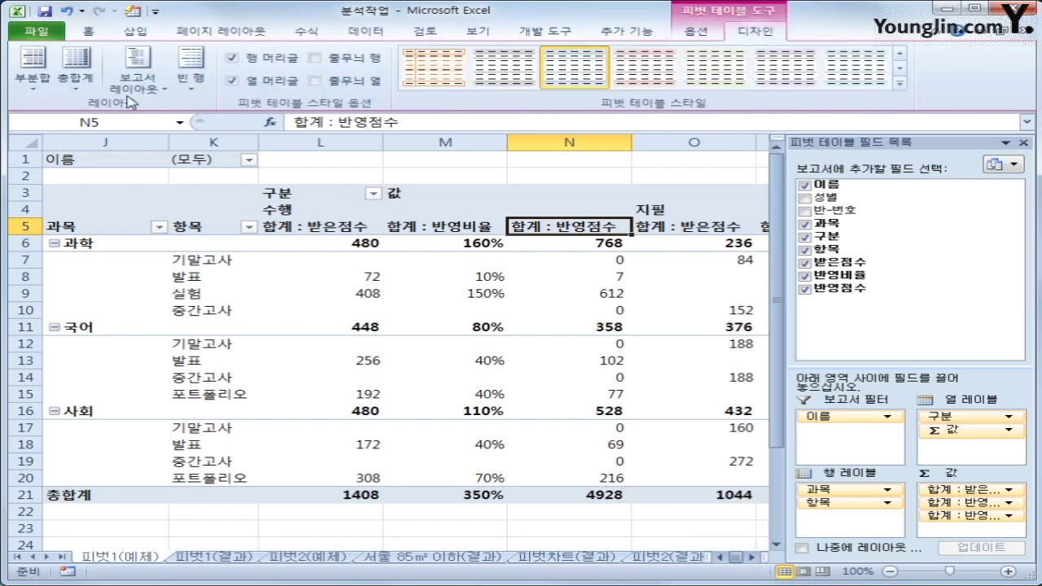
click(82, 88)
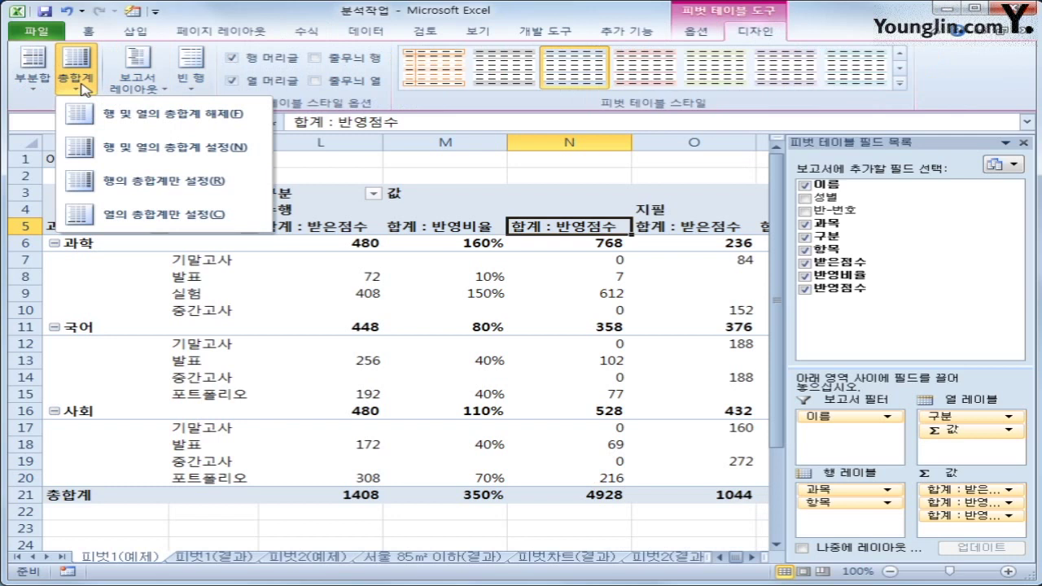
click(161, 216)
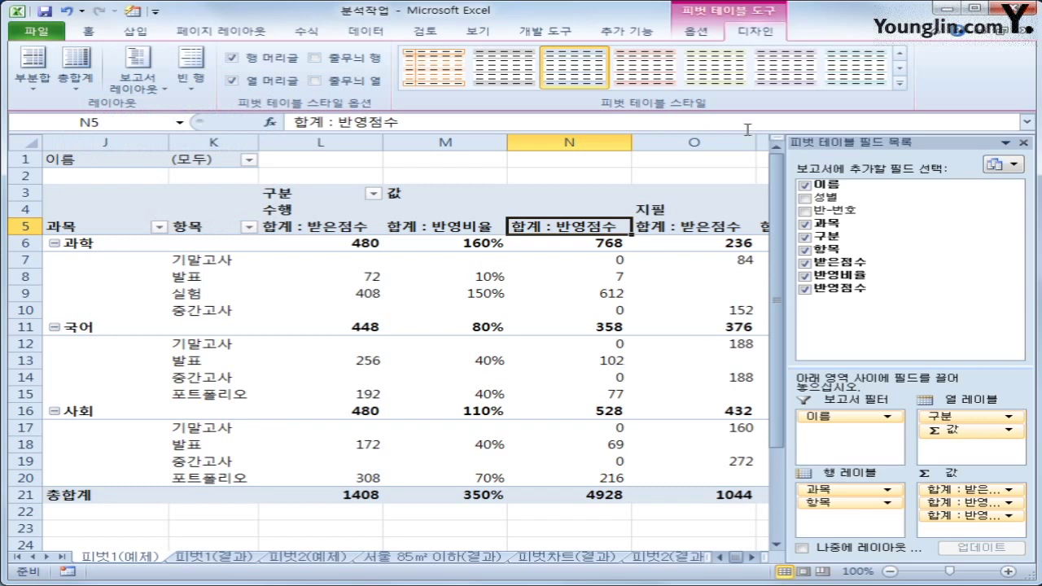
Step: Apply the light red pivot table style next to 피벗 스타일 밝게 16 and deselect the table
click(900, 82)
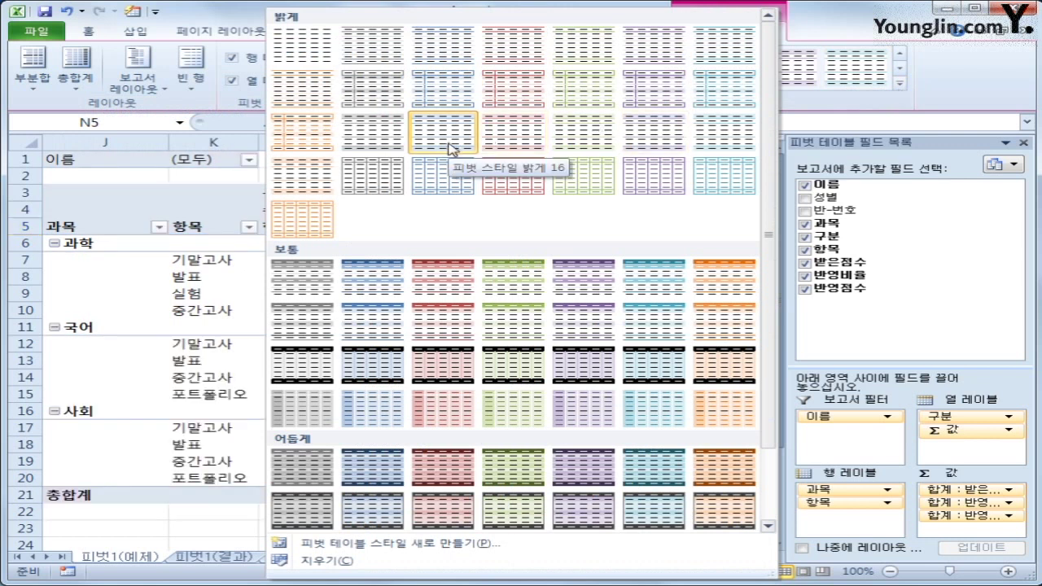
click(518, 143)
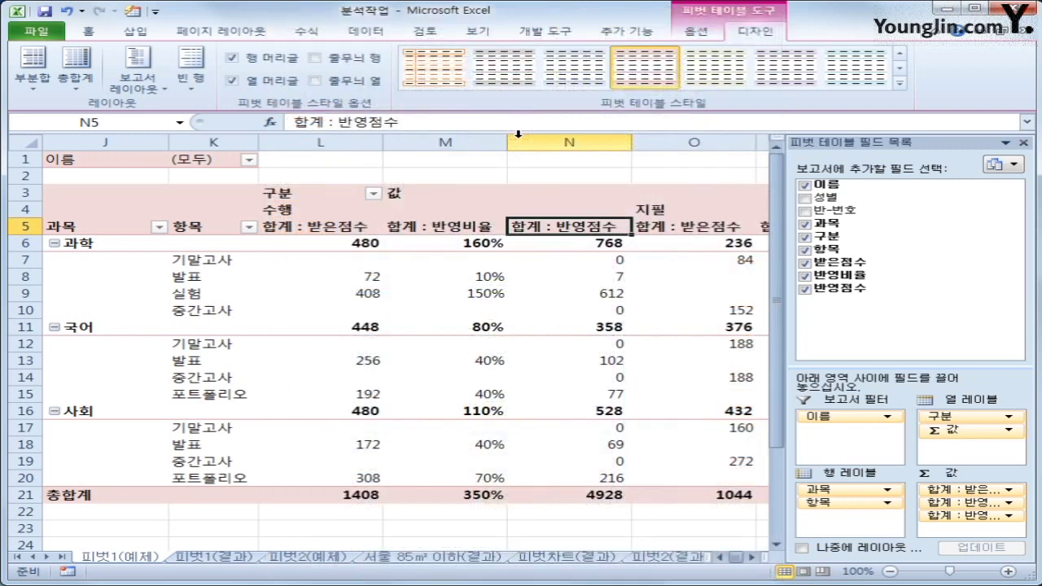
click(591, 526)
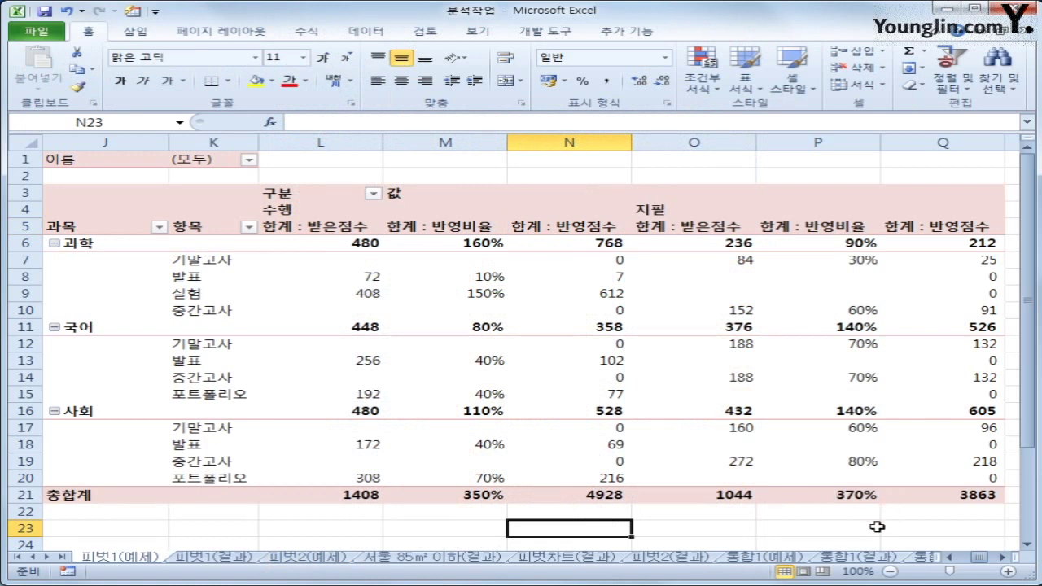
Step: Compare the finished pivot table on sheet 피벗1(예제) with the reference on sheet 피벗1(결과)
click(218, 558)
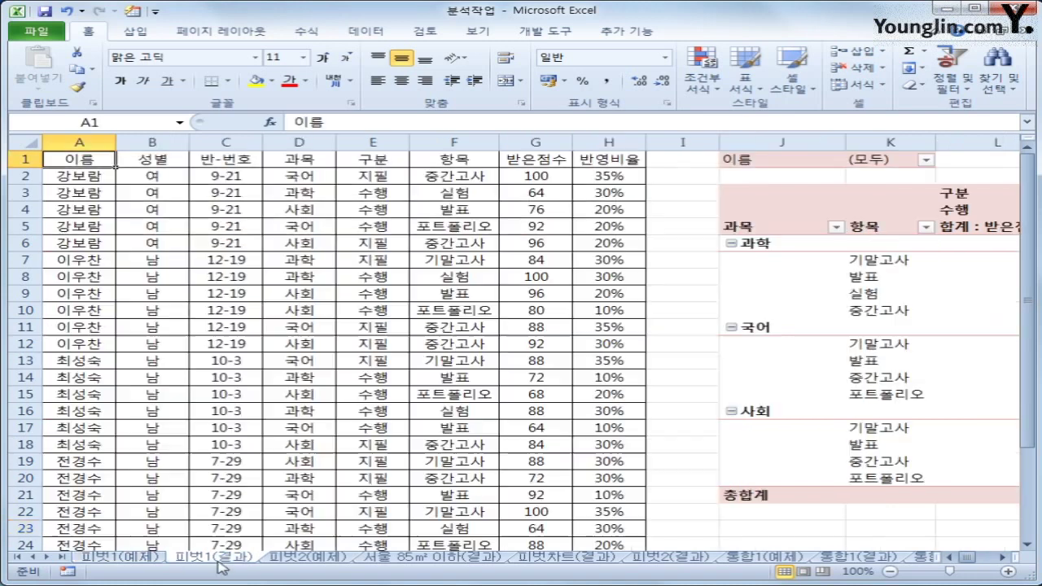
click(1001, 559)
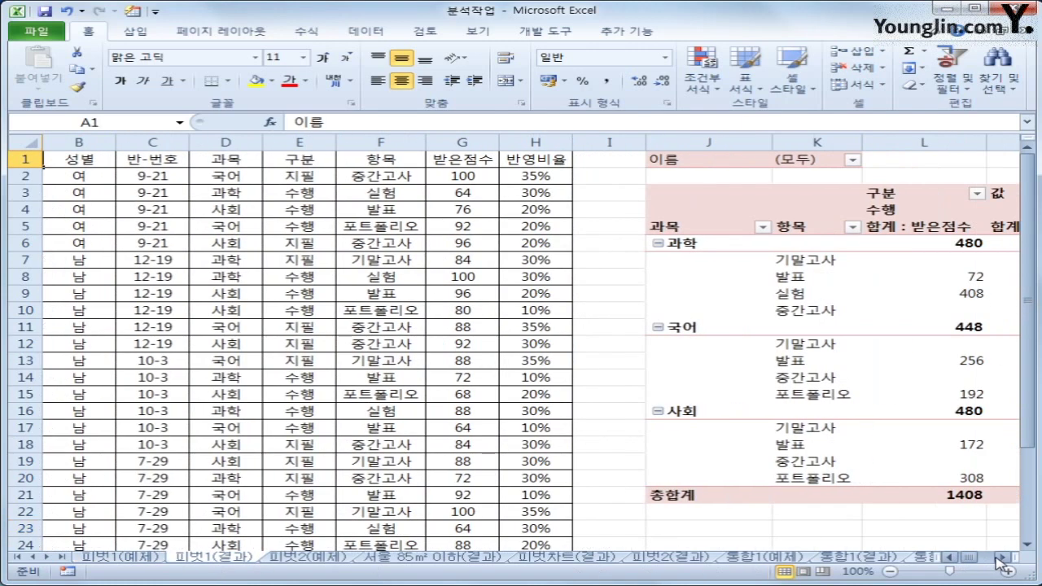
click(1001, 559)
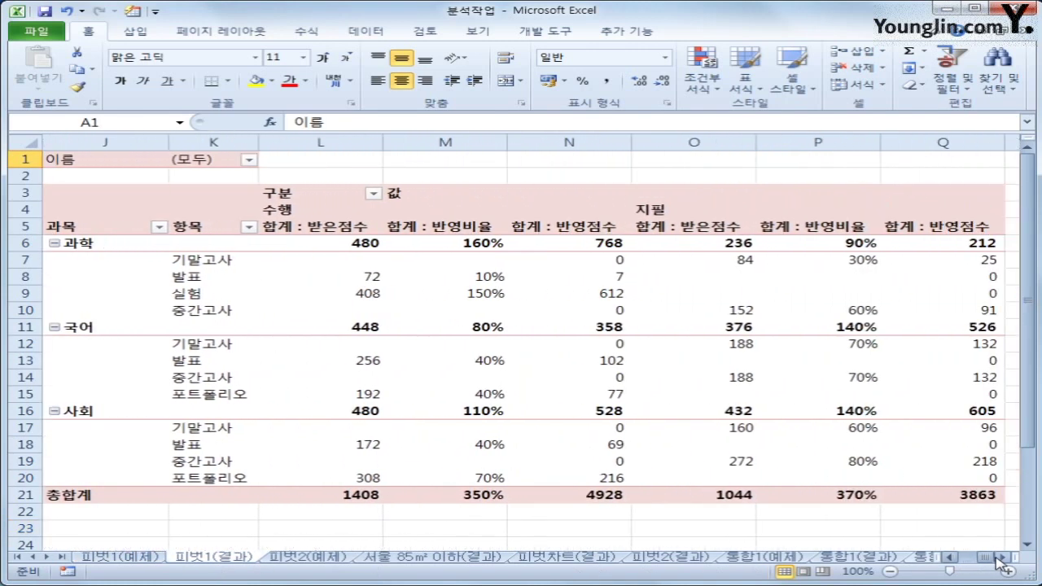
click(163, 559)
click(186, 560)
click(148, 560)
click(185, 560)
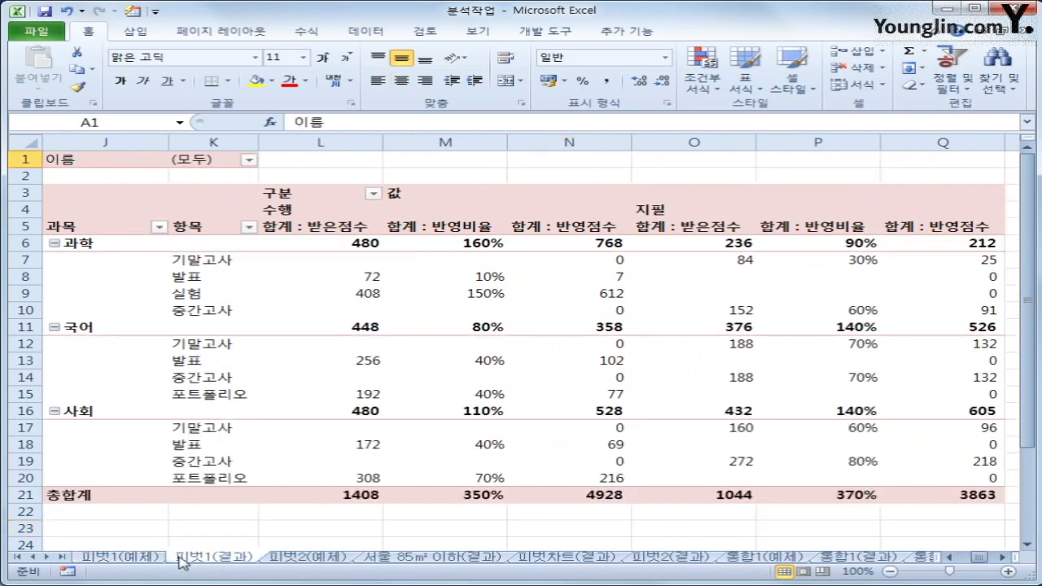
click(148, 560)
click(185, 560)
click(149, 560)
click(200, 560)
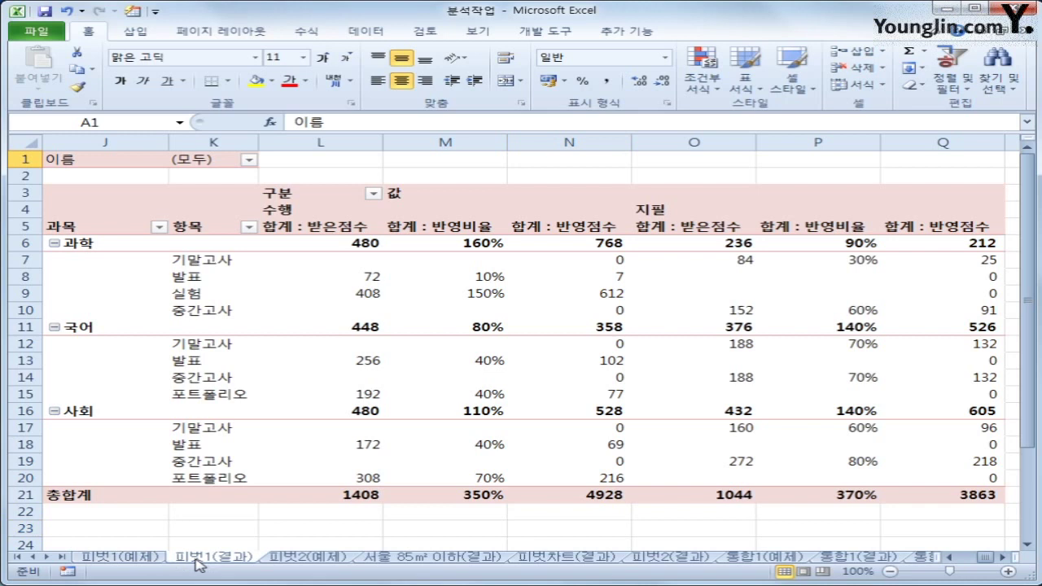
Step: On sheet 피벗2(예제), start creating a pivot table from the data range A1:H28
click(319, 559)
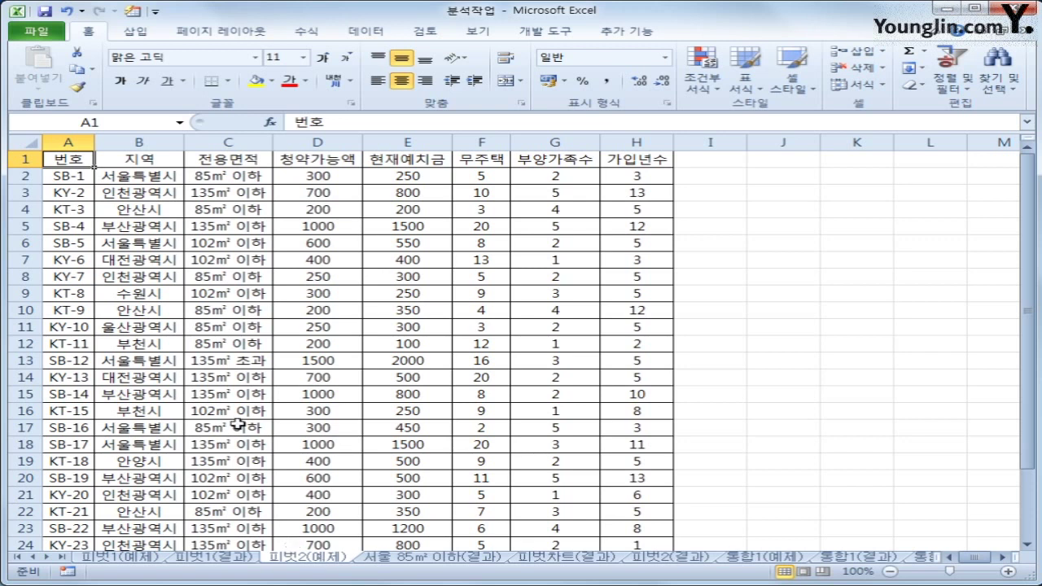
click(134, 11)
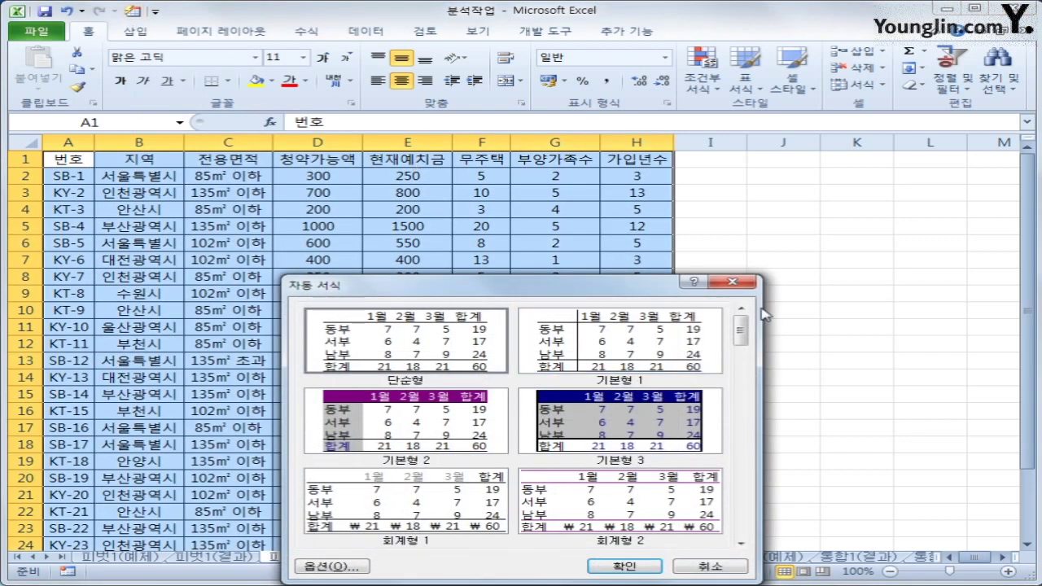
key(Escape)
click(135, 30)
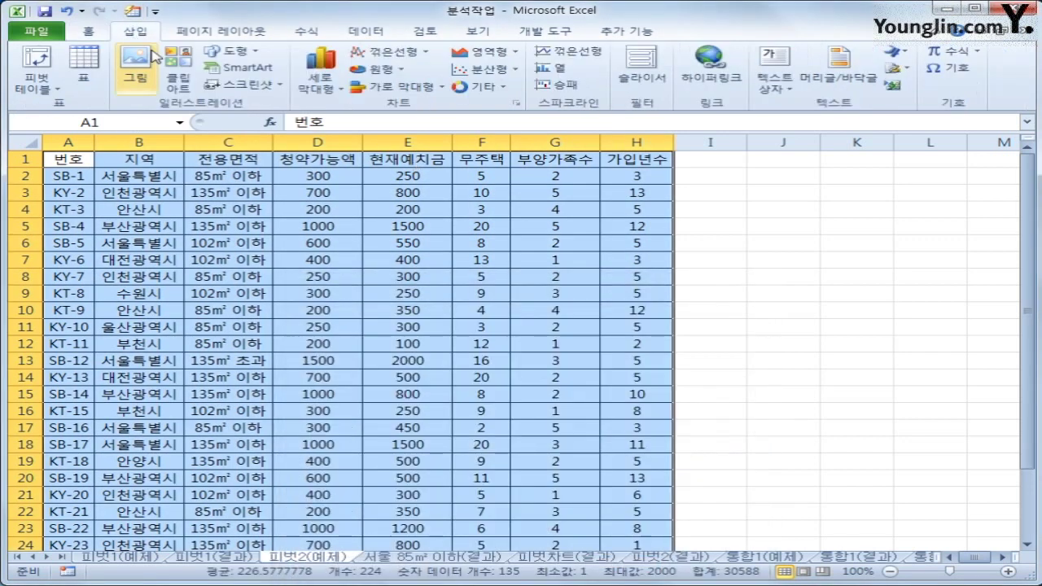
click(37, 88)
click(49, 103)
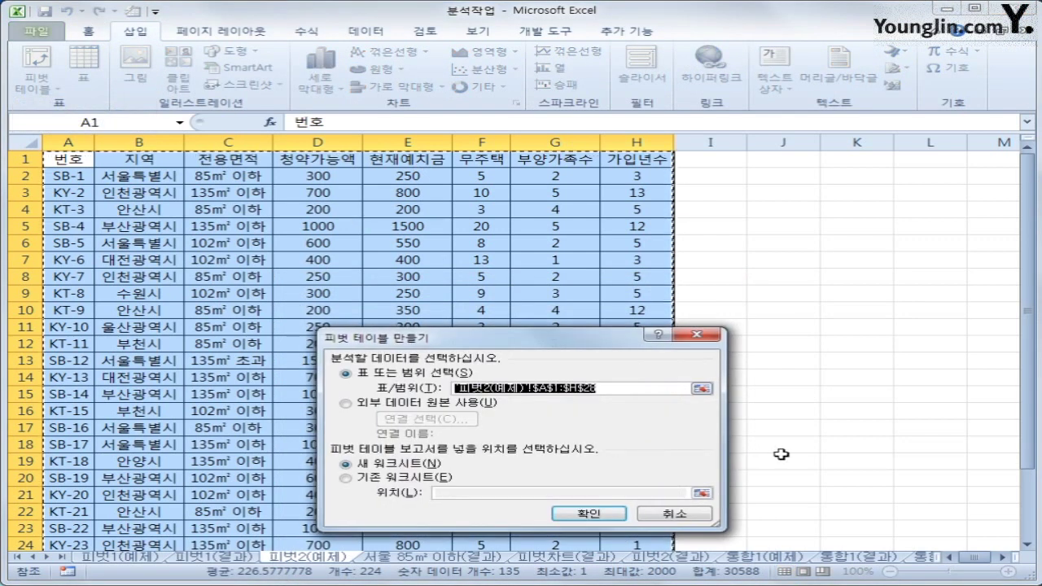
Step: Place the new pivot table on the existing worksheet 피벗2(예제) at cell J2 and create it
scroll(781, 454, down, 3)
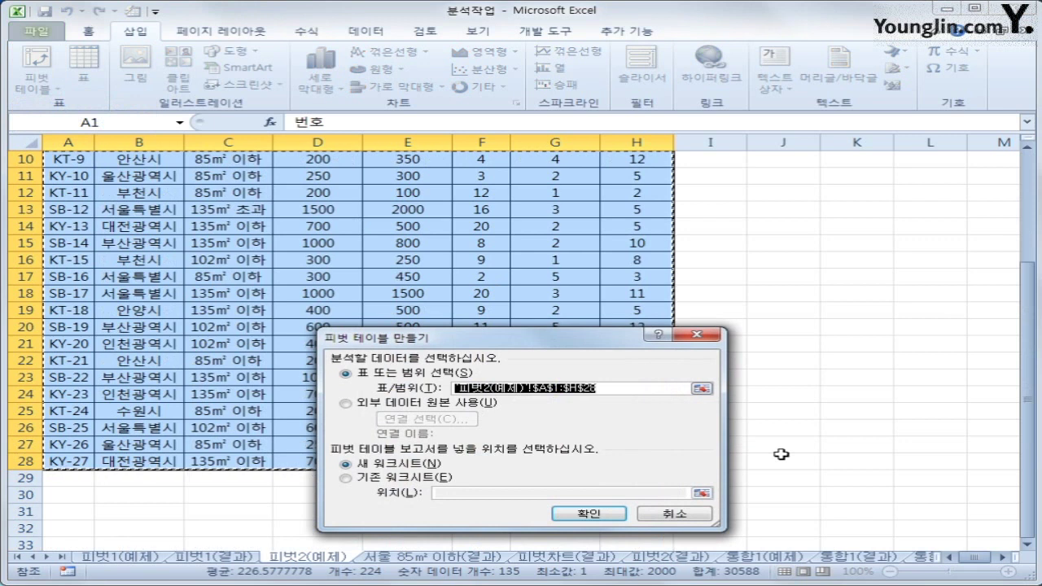
scroll(781, 453, up, 3)
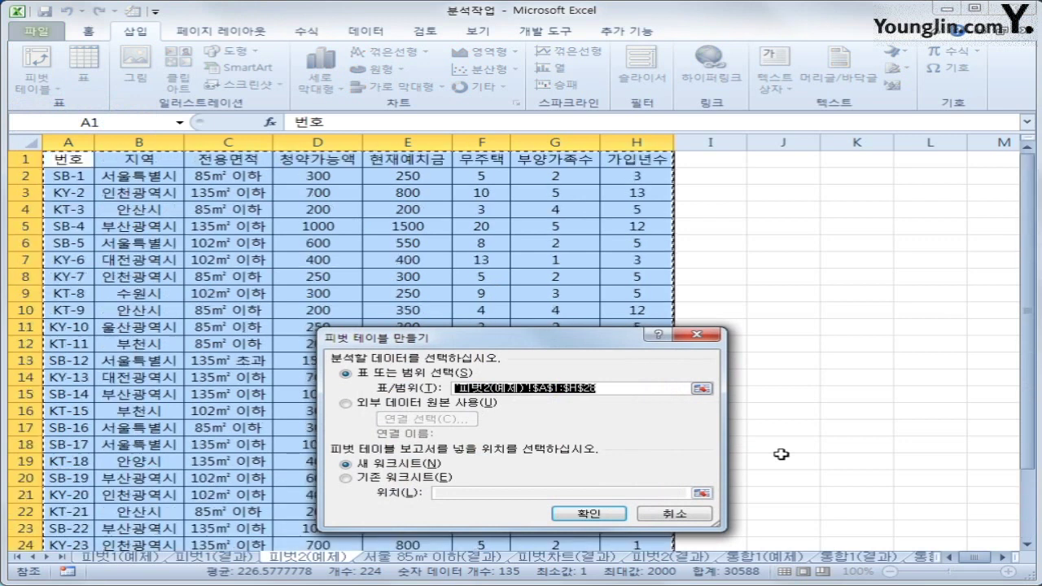
click(436, 480)
click(455, 491)
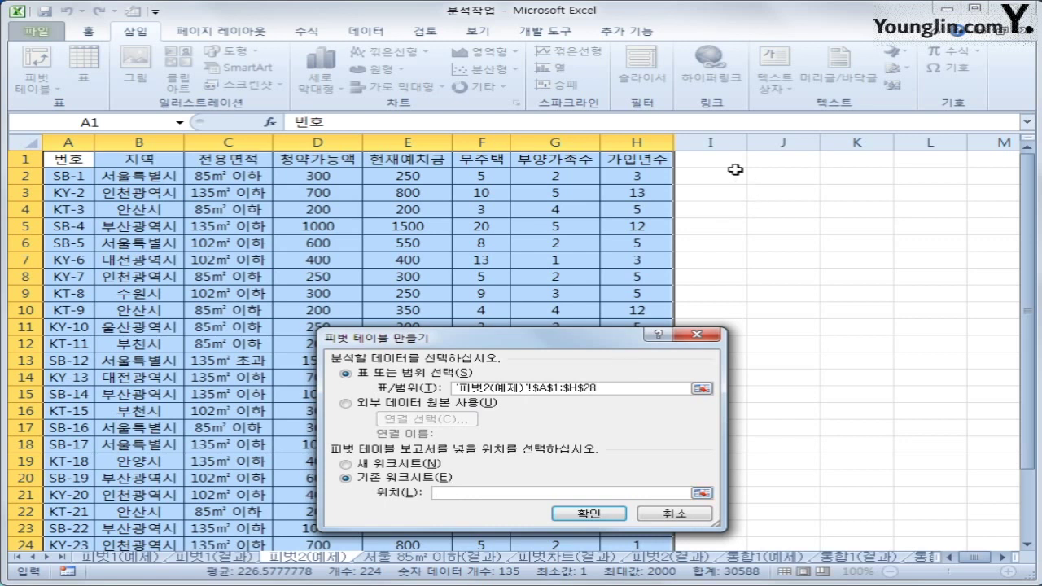
click(769, 176)
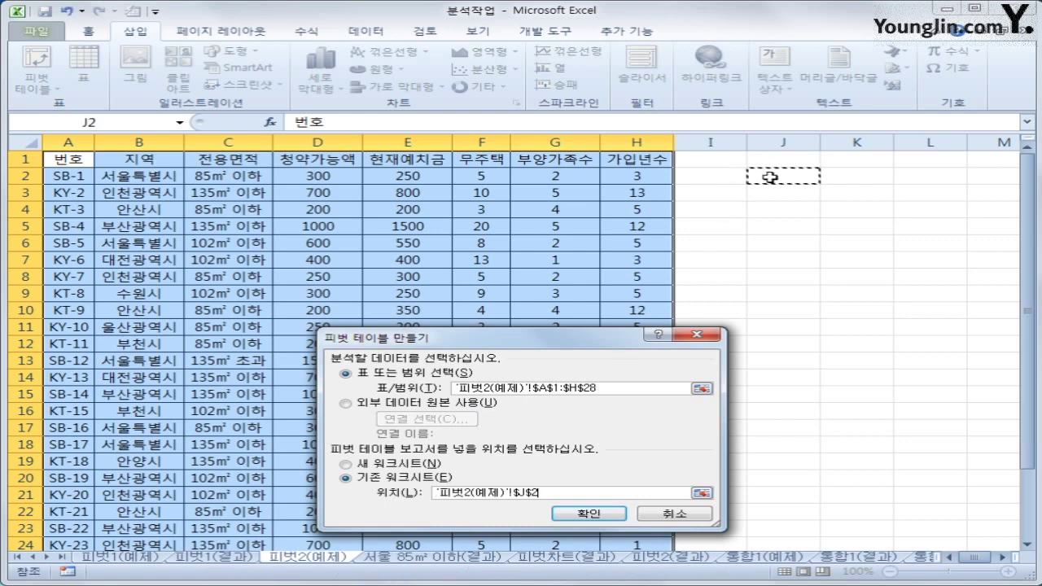
click(589, 514)
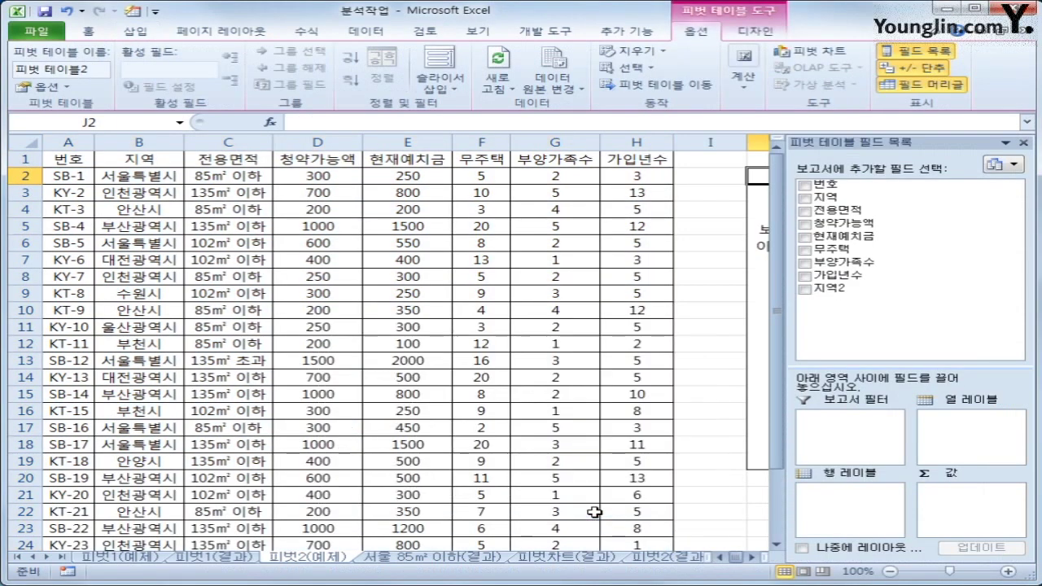
Step: Lay out the pivot table with 지역 as row labels, 전용면적 as column labels and 청약가능액 as values
click(751, 558)
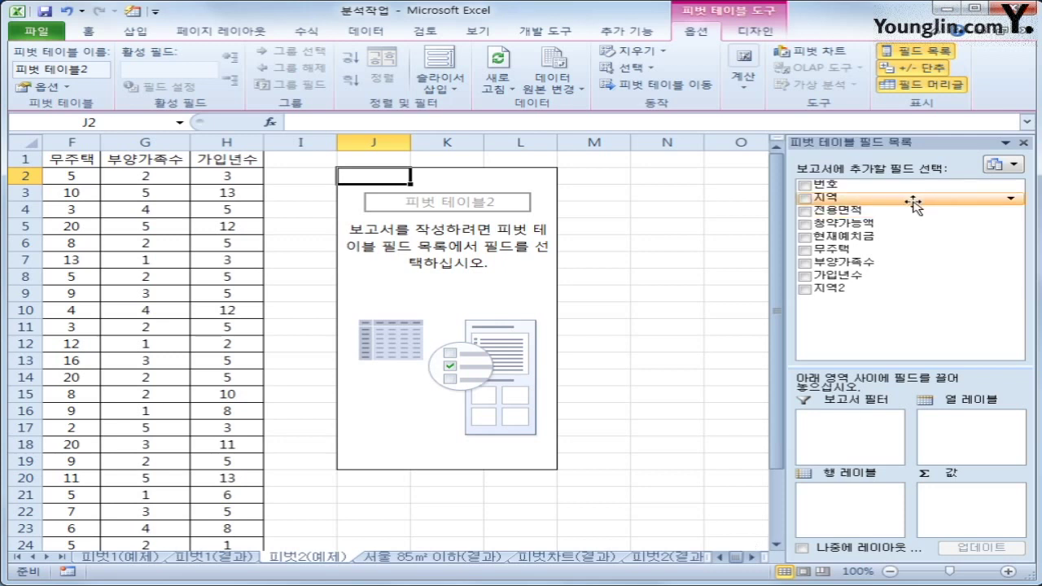
drag(915, 199, 873, 508)
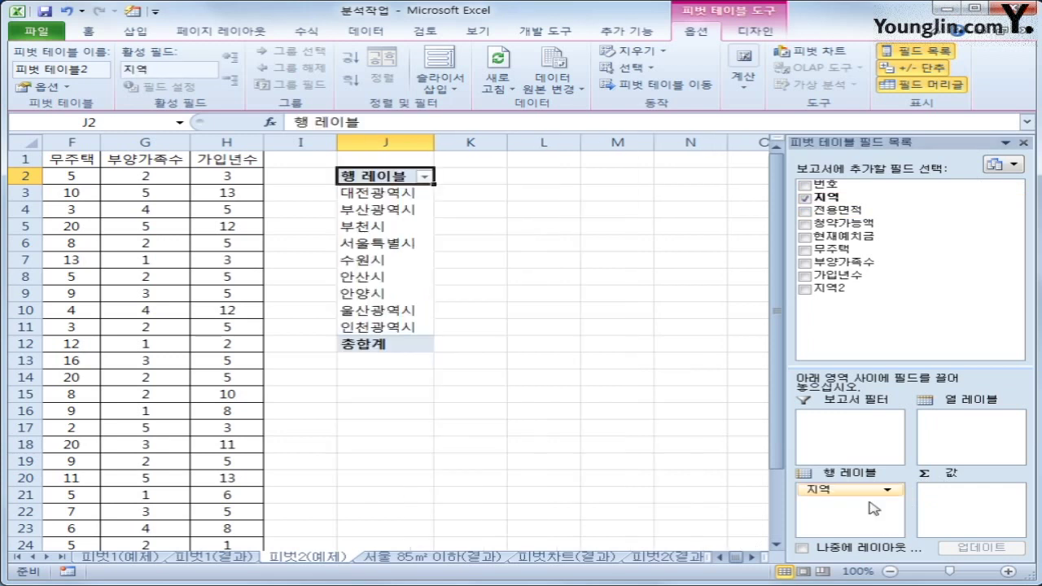
drag(842, 212, 970, 435)
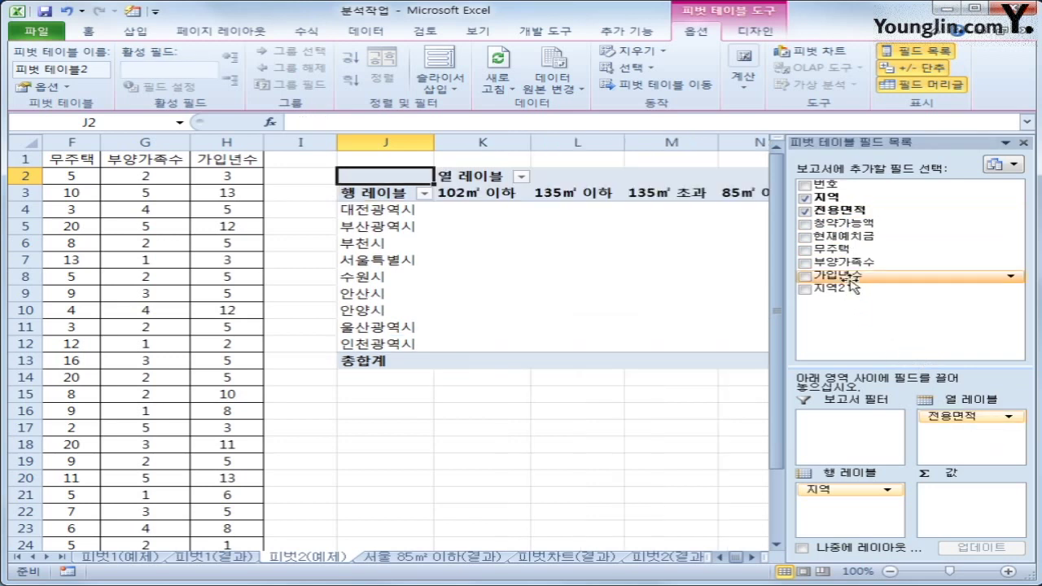
drag(850, 223, 985, 530)
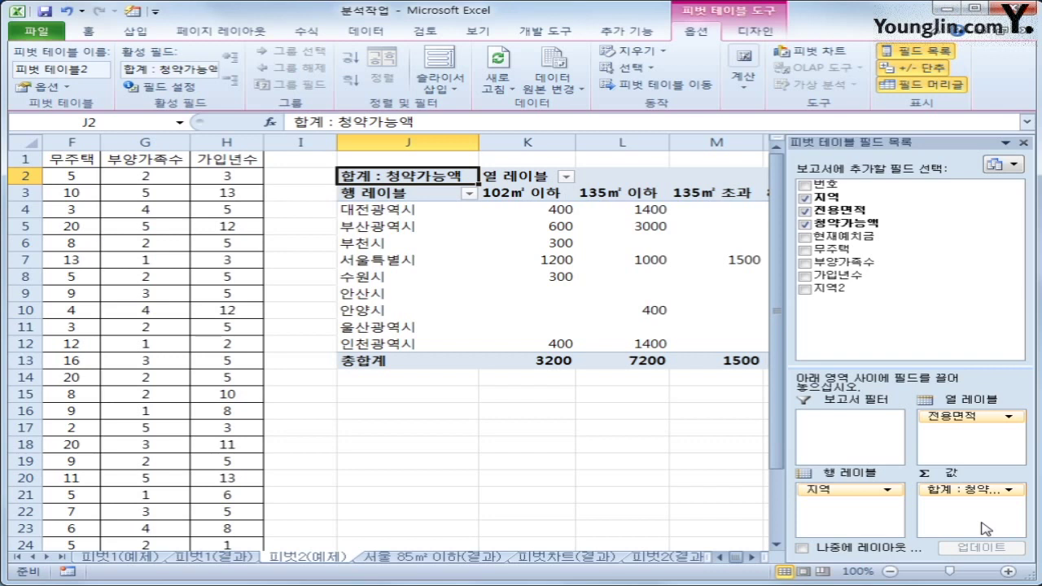
Step: Set the pivot table's report layout to tabular form (테이블 형식으로 표시)
click(761, 32)
click(138, 79)
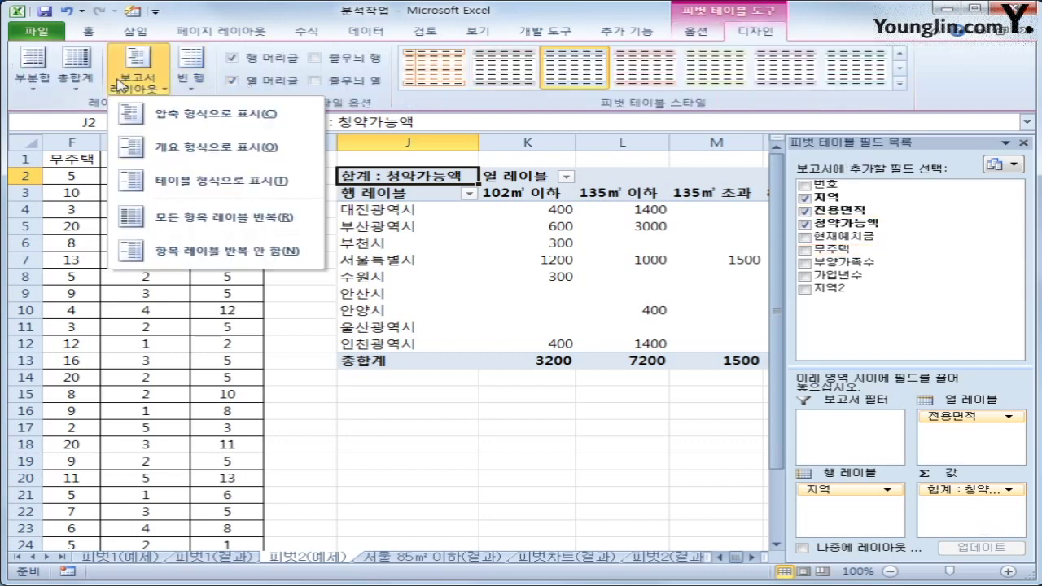
click(195, 180)
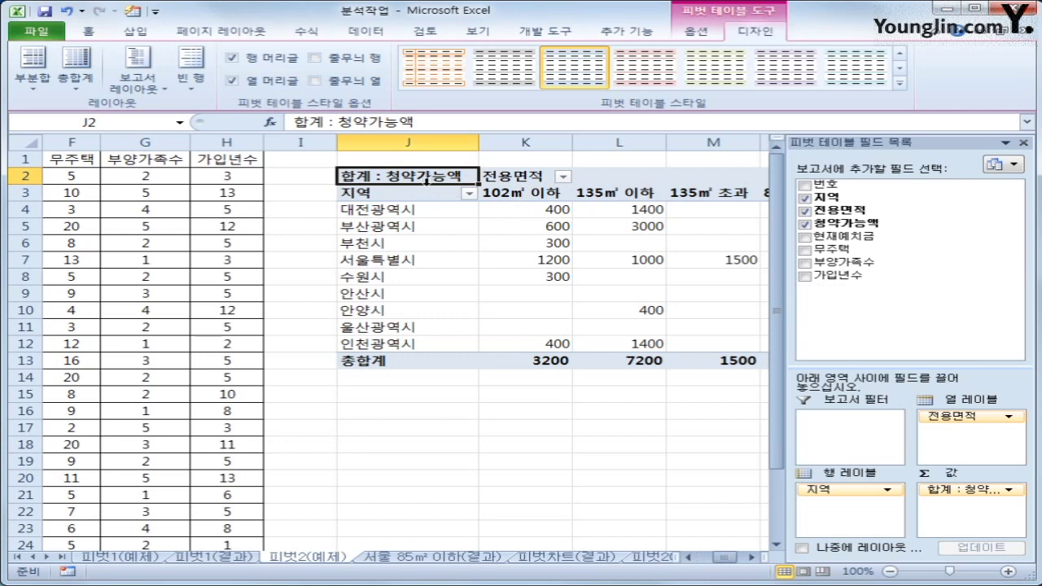
Step: Group the 지역 items 부산광역시 and 서울특별시 in the pivot table
click(463, 227)
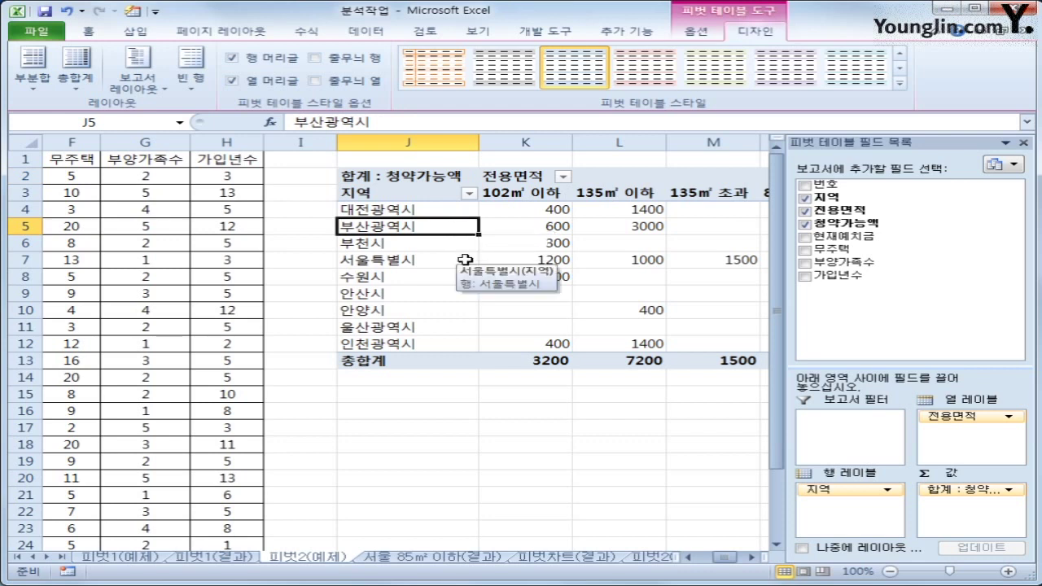
ctrl+click(465, 259)
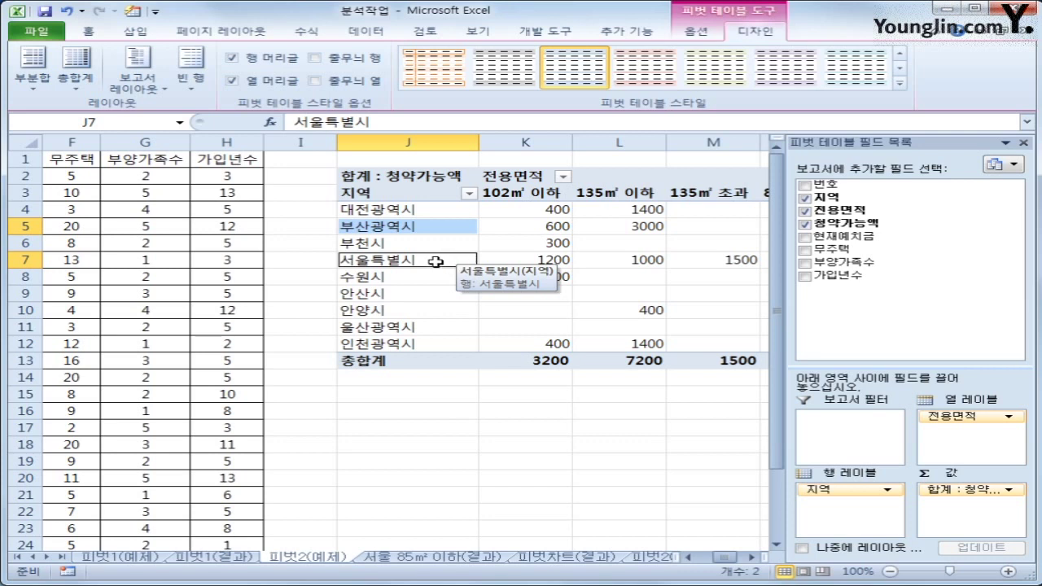
right_click(436, 262)
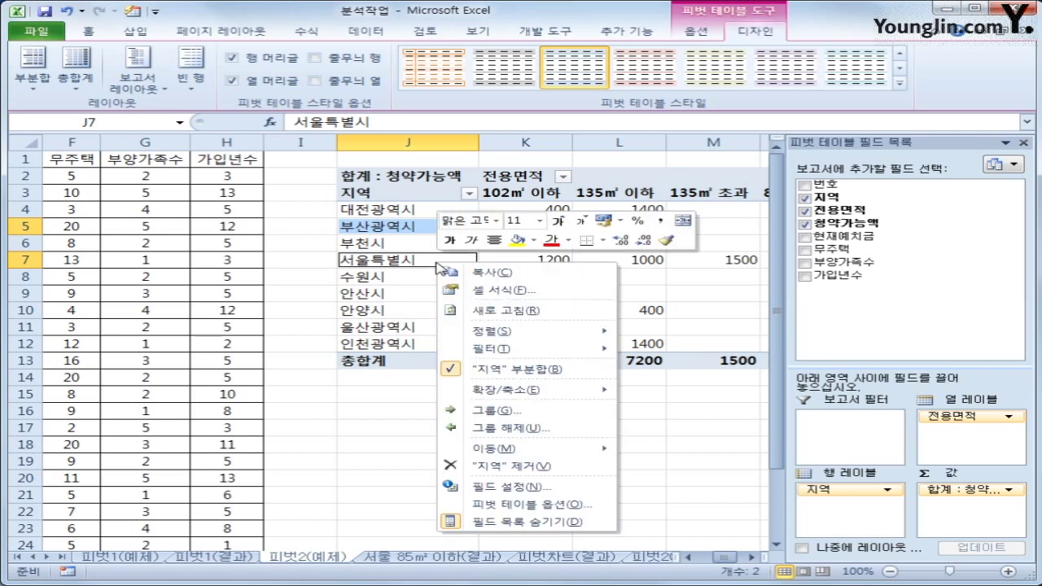
click(519, 413)
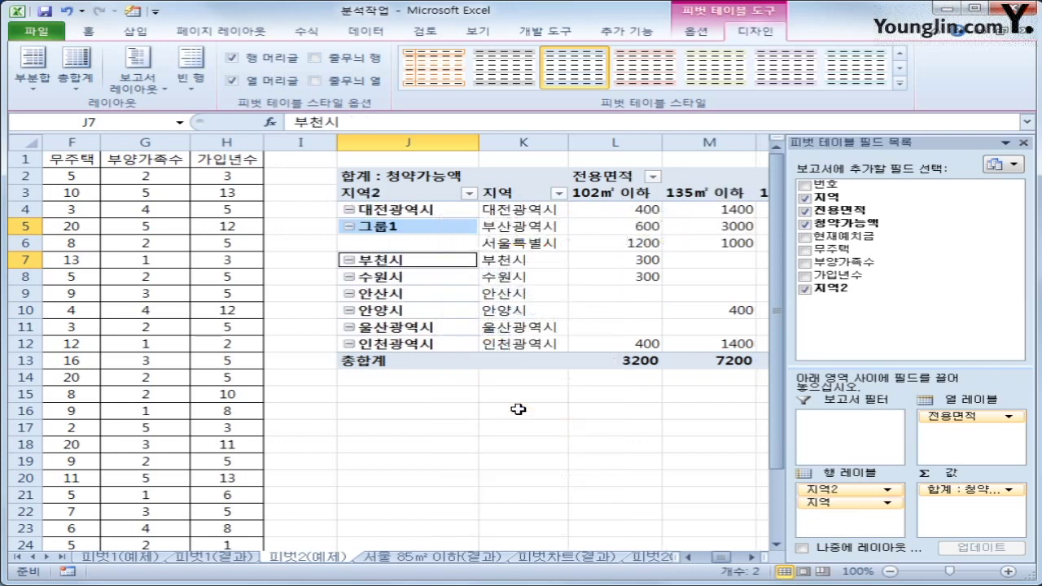
Step: Group the 지역 items 부천시, 수원시, 안산시 and 안양시
click(438, 222)
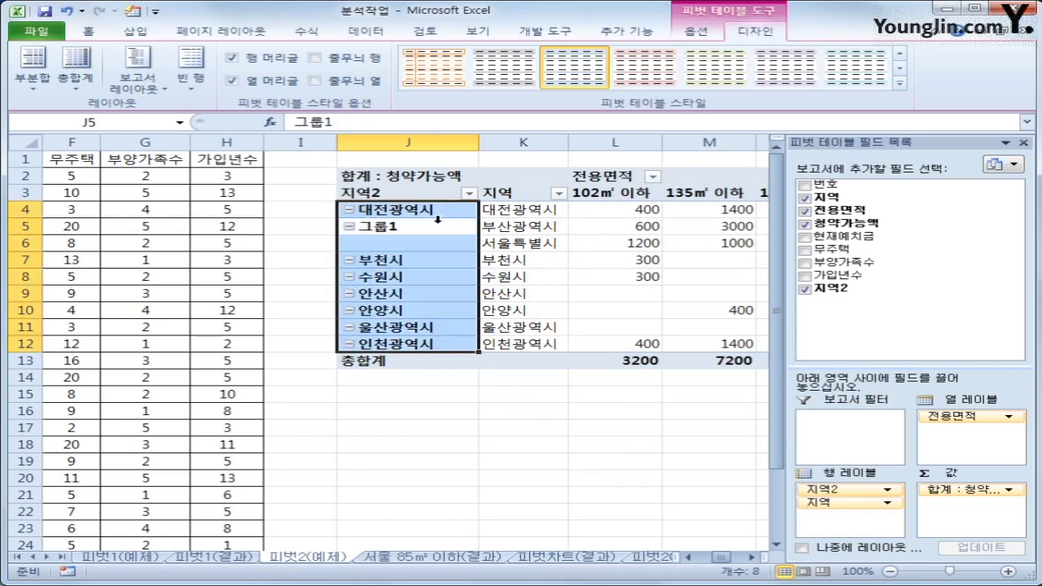
click(432, 232)
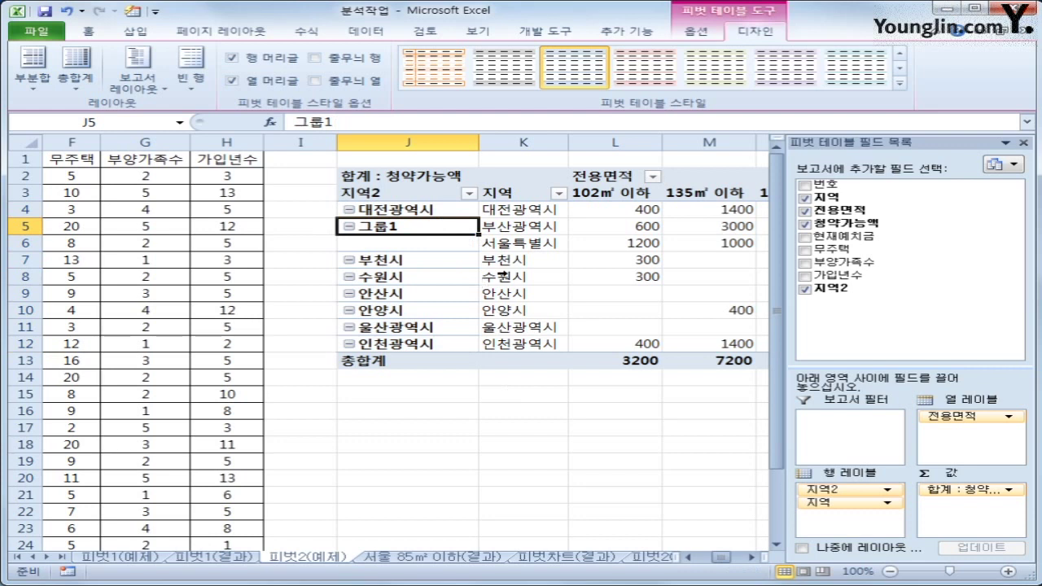
click(517, 259)
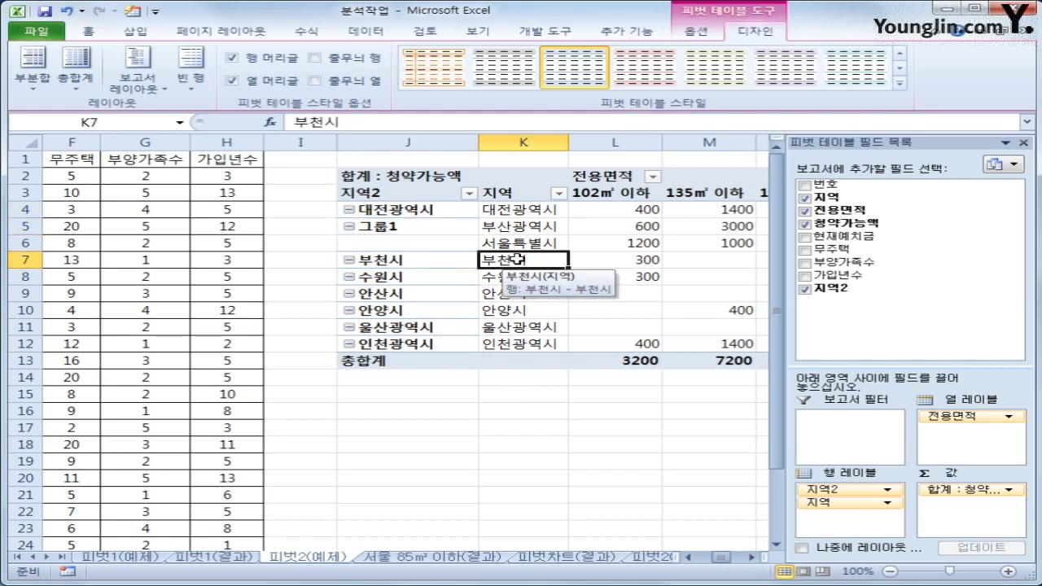
drag(517, 259, 517, 304)
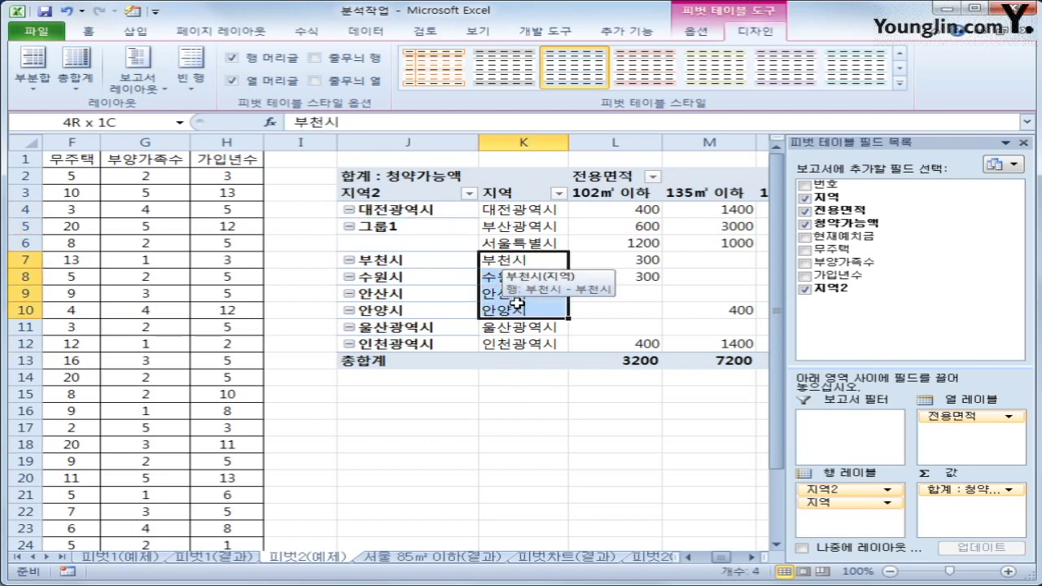
click(439, 261)
drag(439, 260, 440, 310)
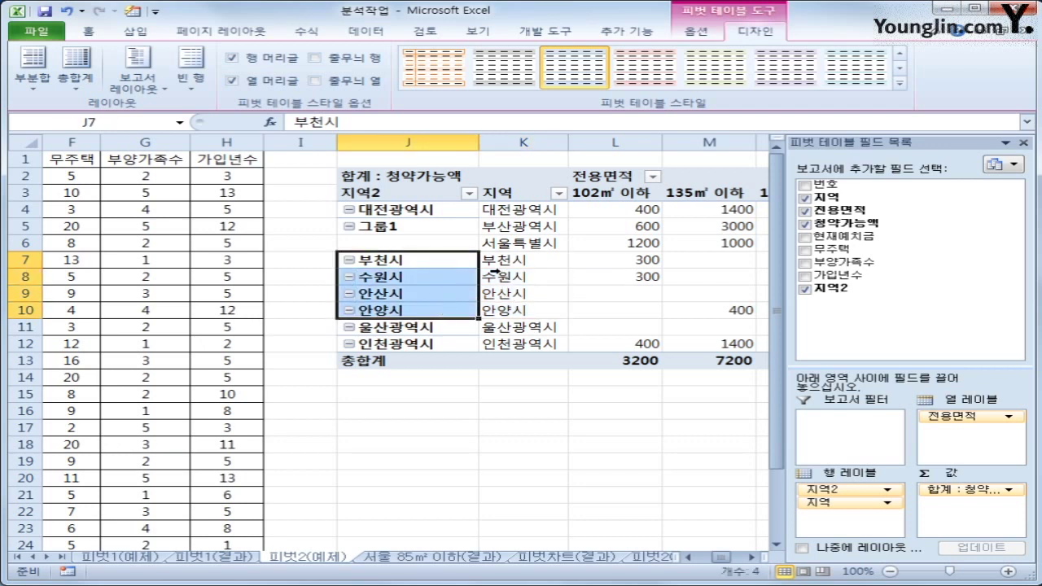
drag(539, 259, 539, 306)
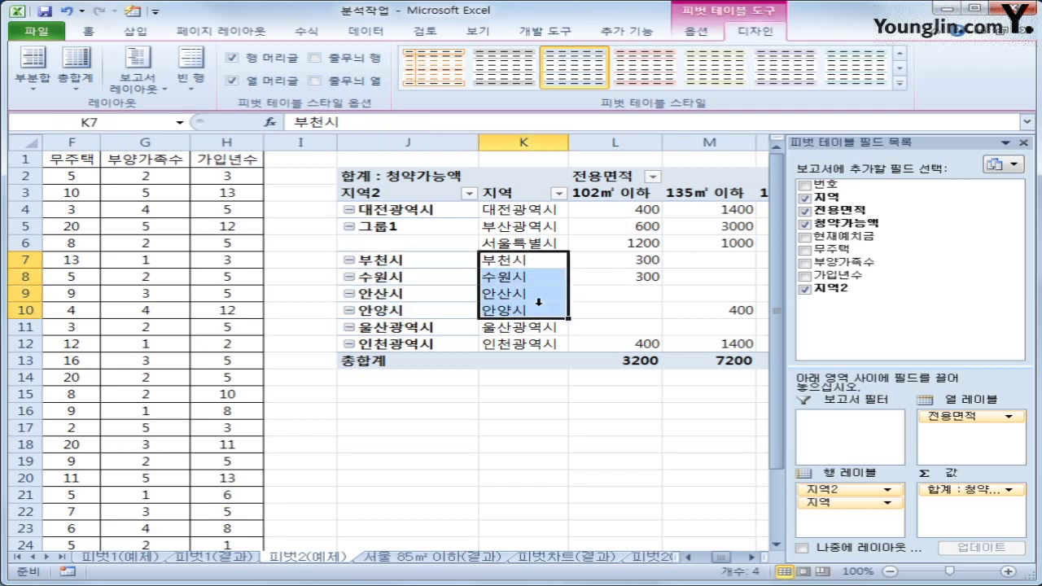
right_click(529, 277)
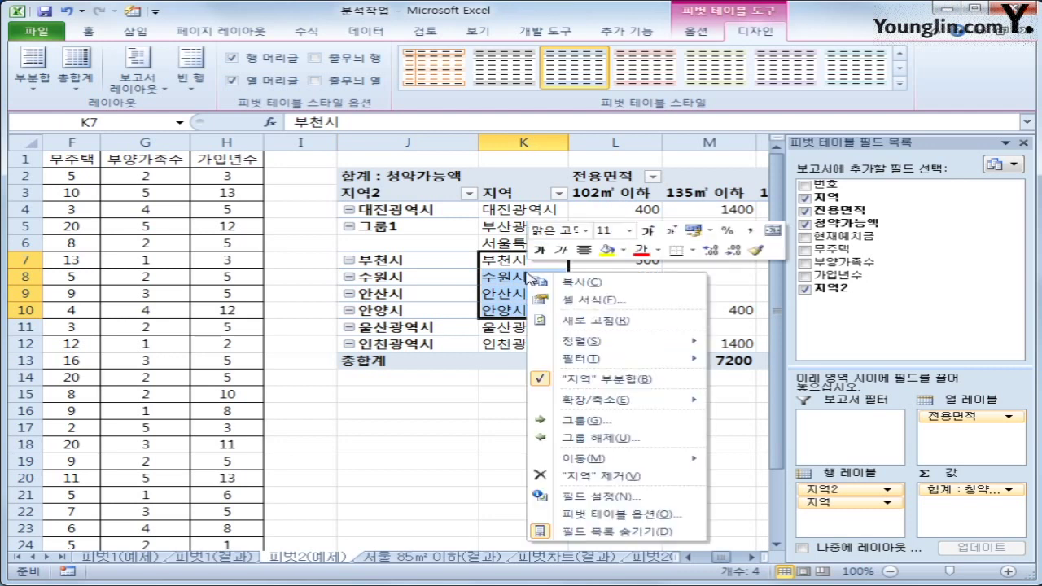
click(609, 420)
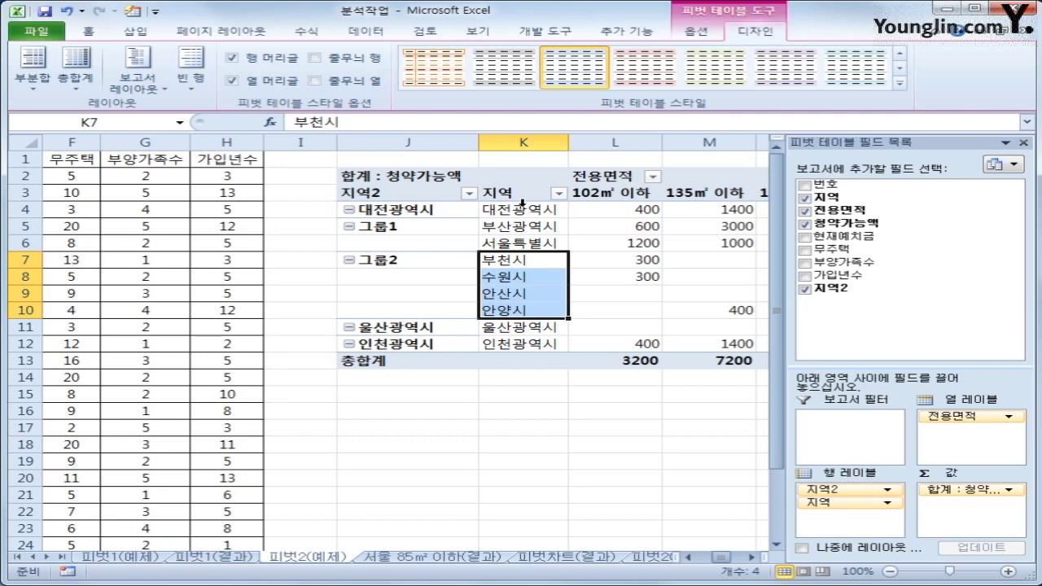
Step: Group the 지역 items 대전광역시, 울산광역시 and 인천광역시
click(522, 208)
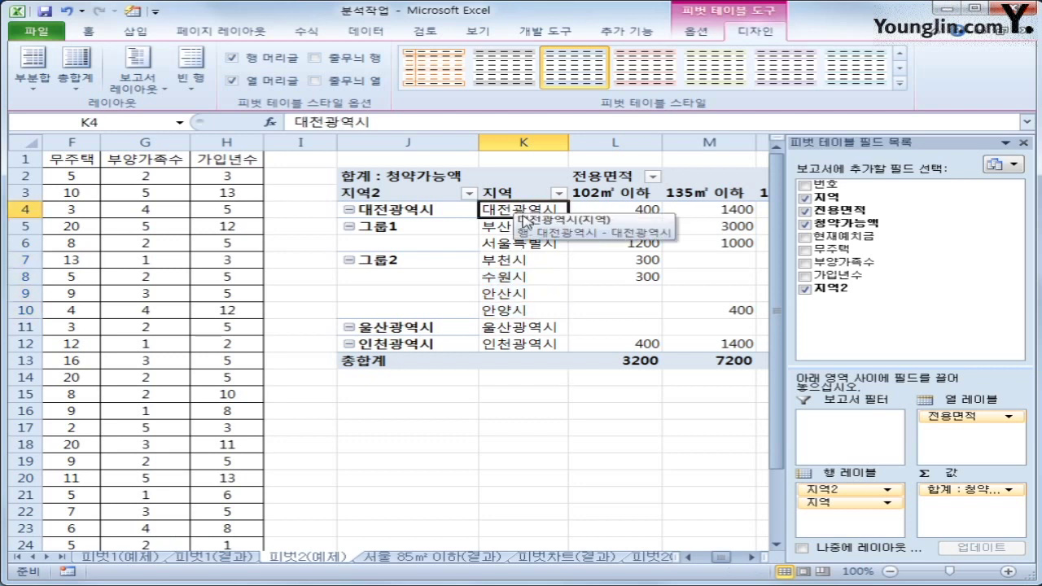
ctrl+click(518, 330)
ctrl+click(517, 344)
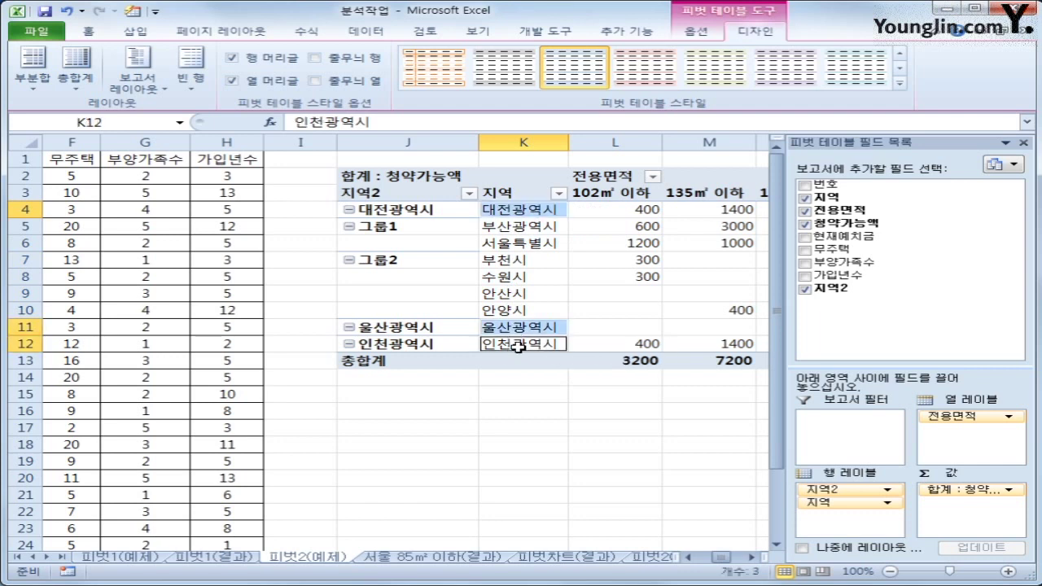
right_click(518, 346)
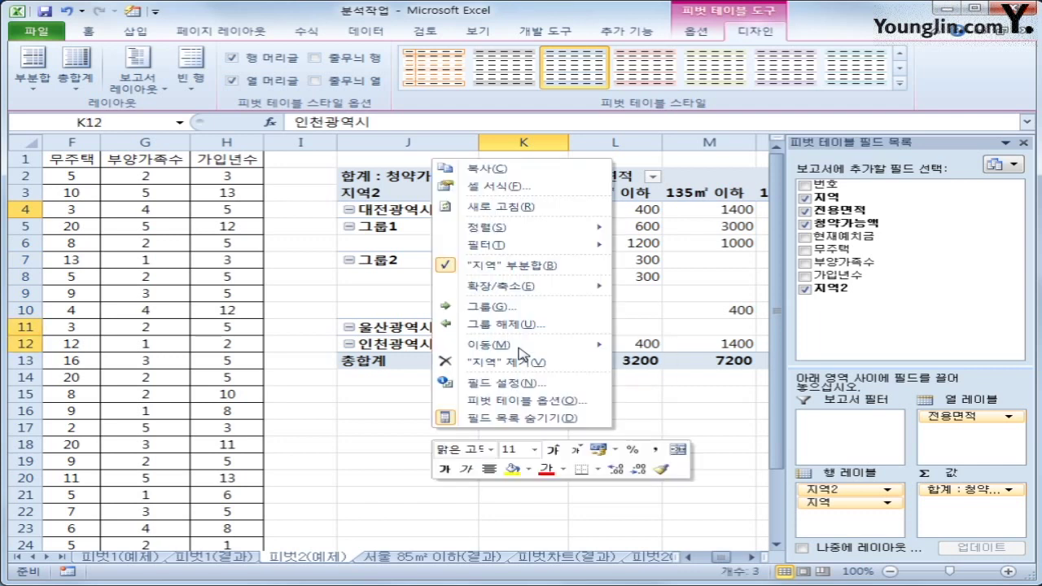
click(513, 305)
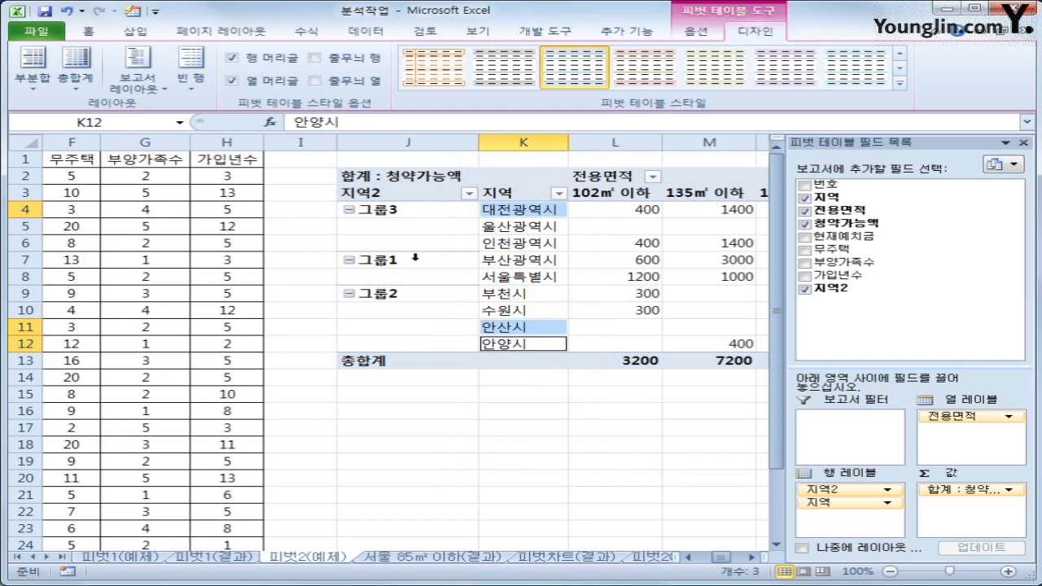
Step: Rename the group containing 대전광역시, 울산광역시 and 인천광역시 as 기타광역시
click(411, 213)
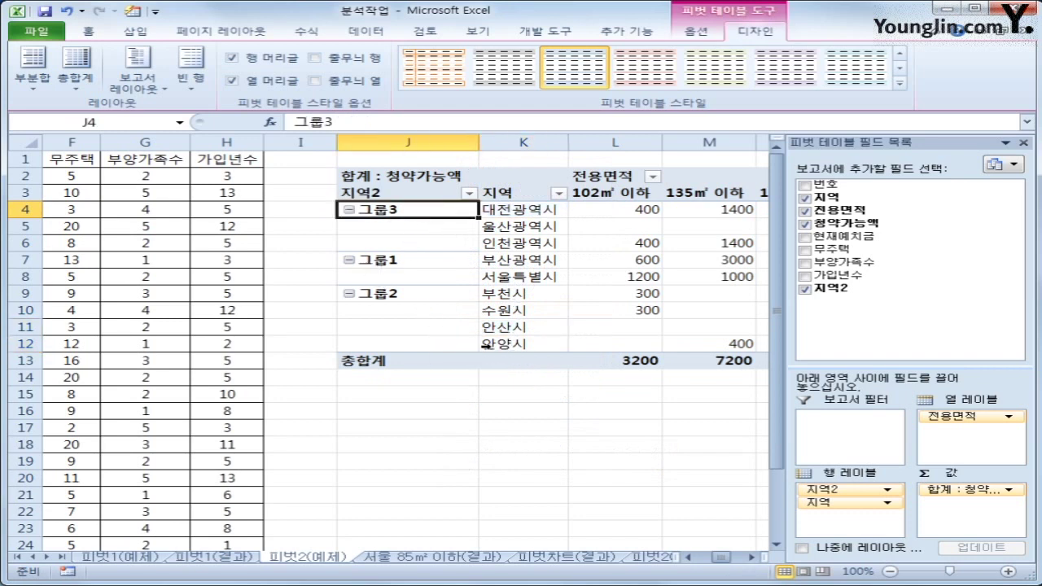
text(기타광역시)
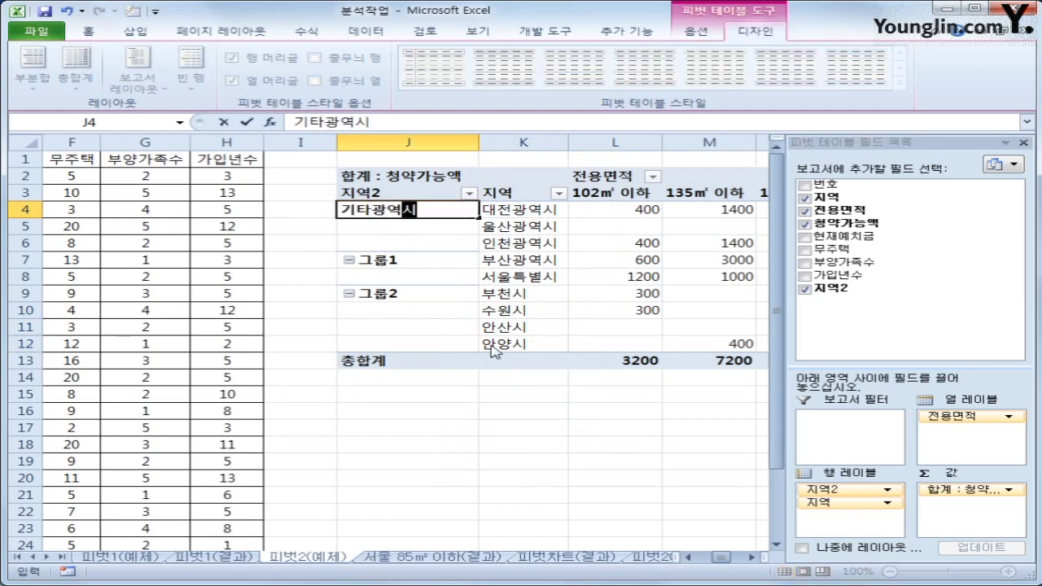
key(Return)
Step: Rename the 부산광역시 and 서울특별시 group as "서울, 부산" and the group starting with 부천시 as 경기도
key(Down)
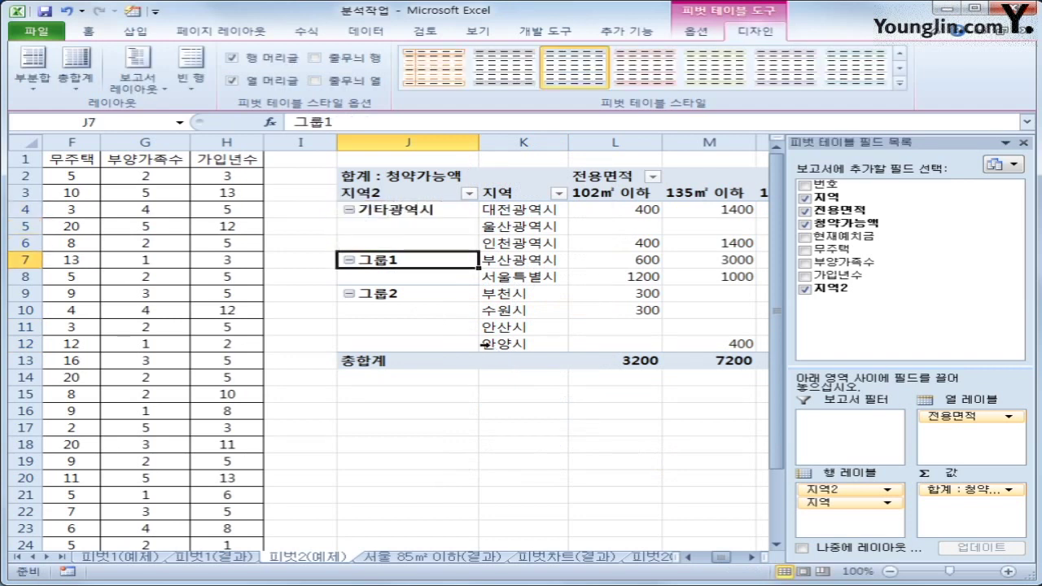
text(서울,)
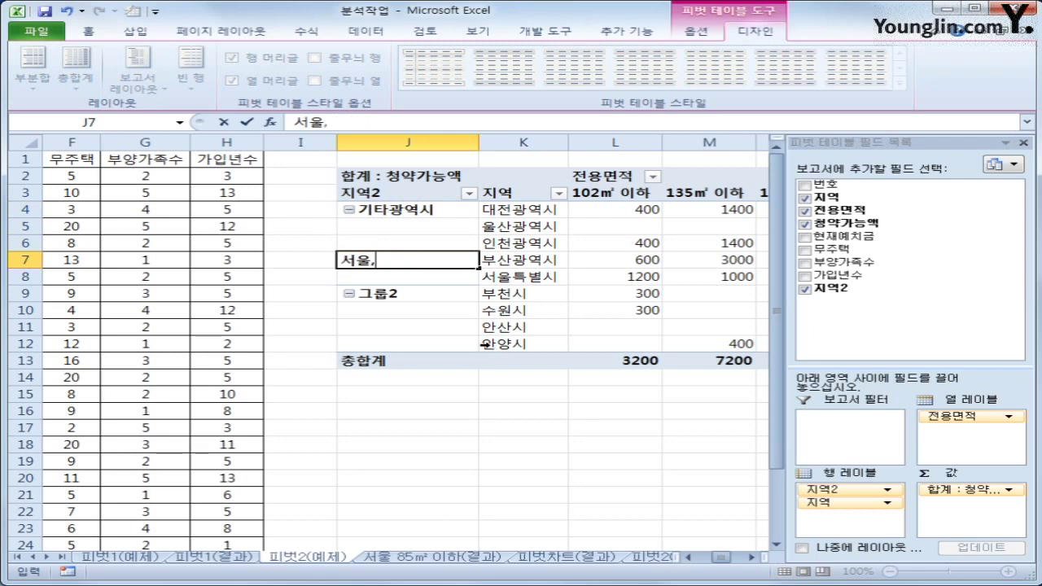
text( 부산)
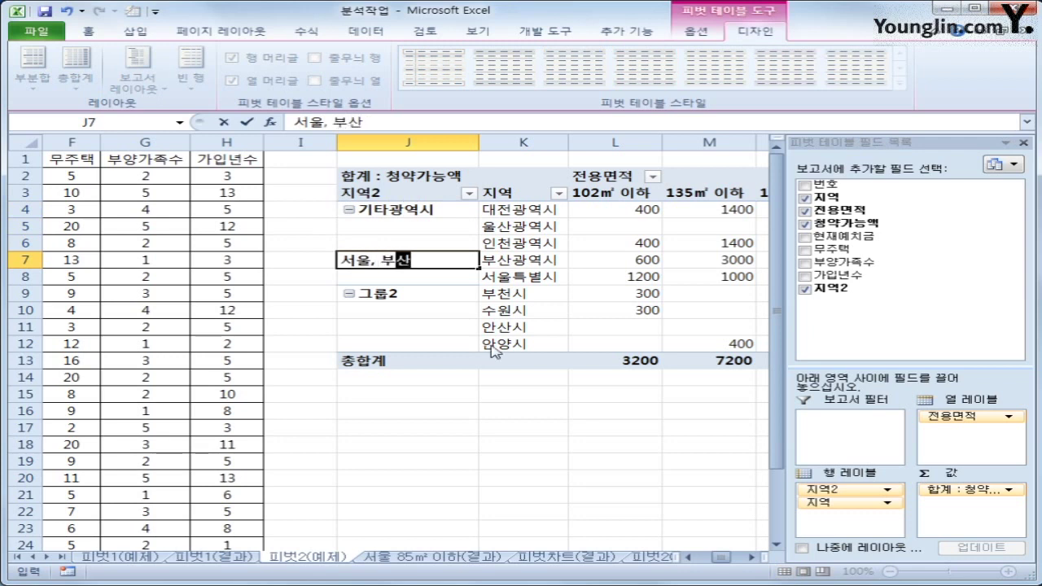
key(Return)
text(경기도)
key(Return)
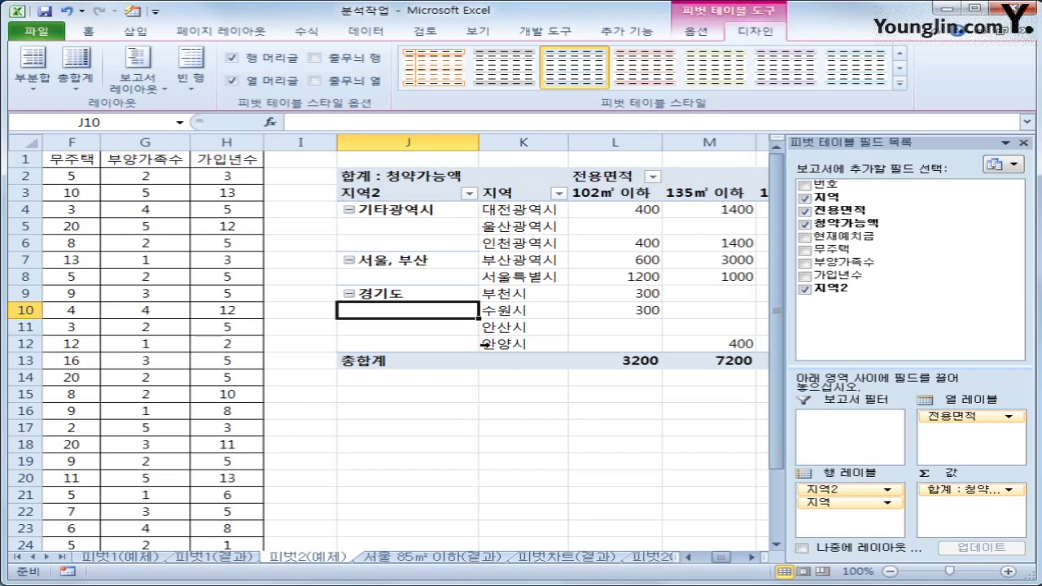
Step: Set the number format of the pivot table's 청약가능액 value field to the 숫자 category
click(409, 179)
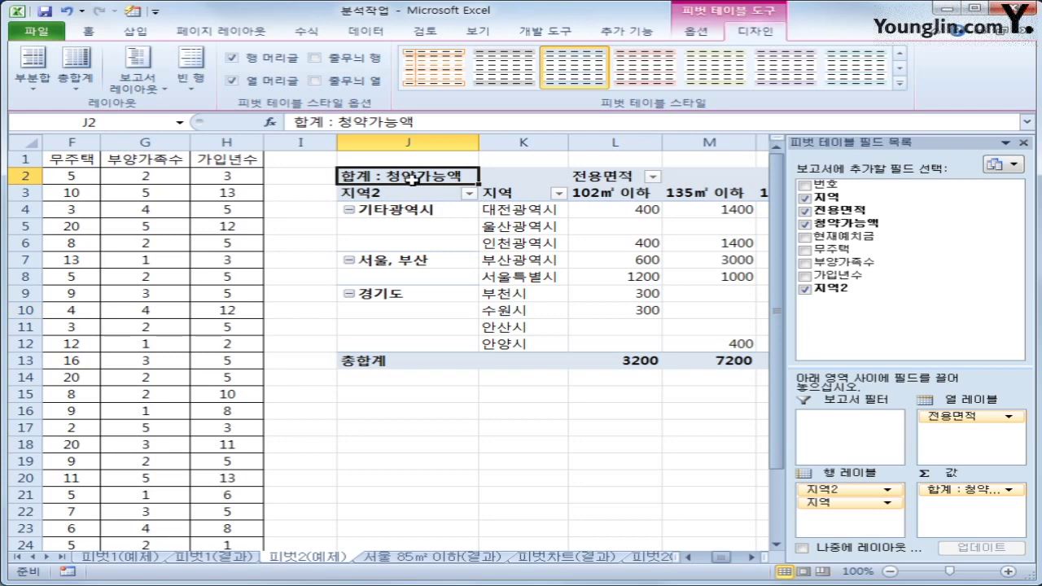
right_click(411, 179)
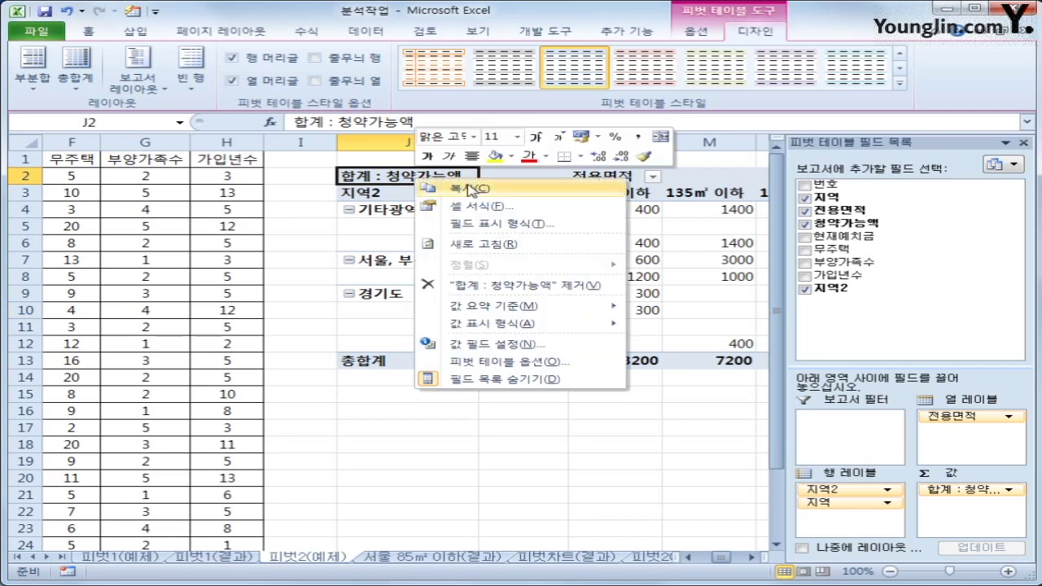
click(496, 344)
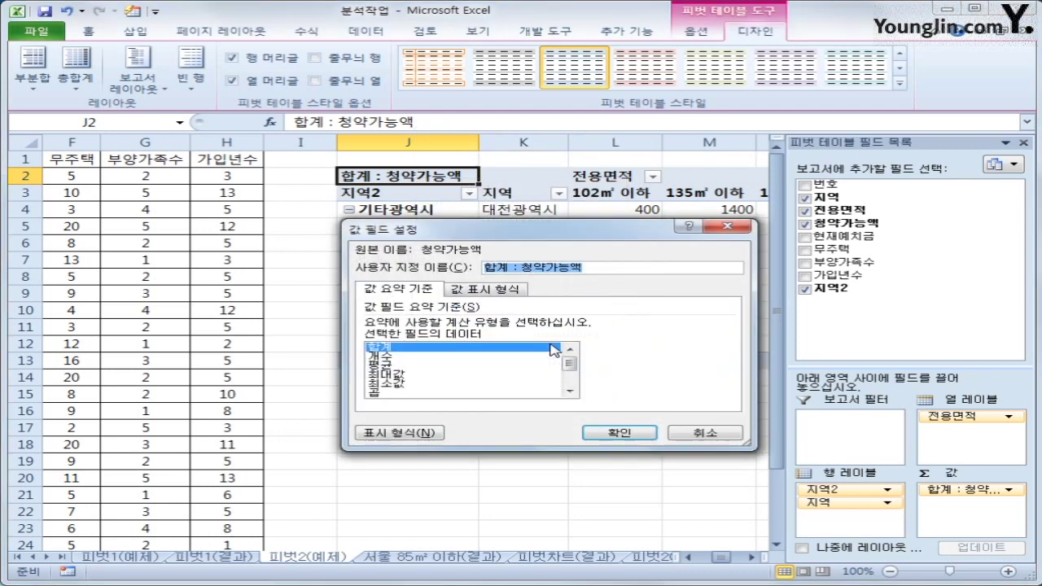
click(395, 434)
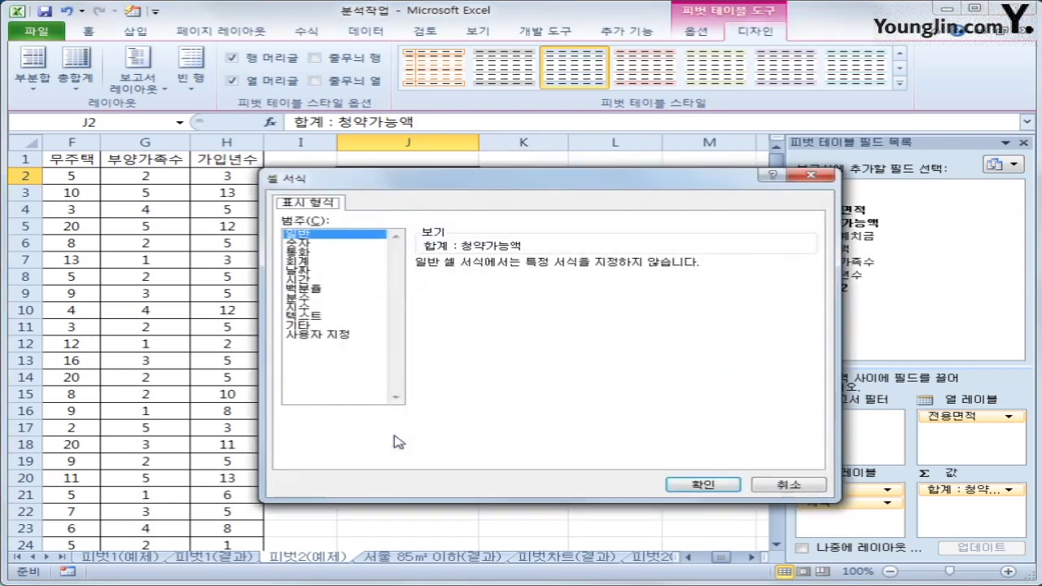
click(342, 244)
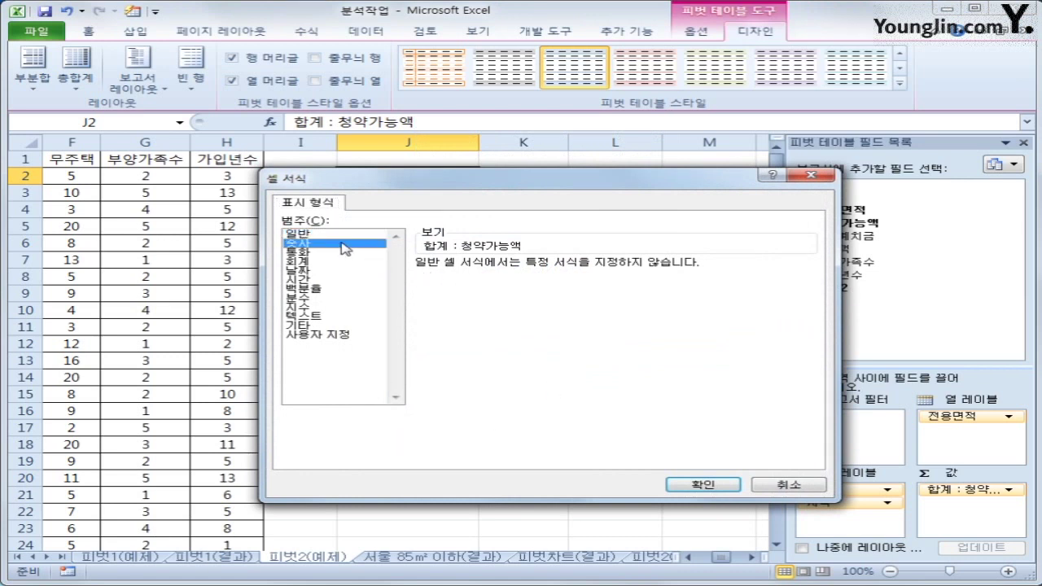
click(700, 484)
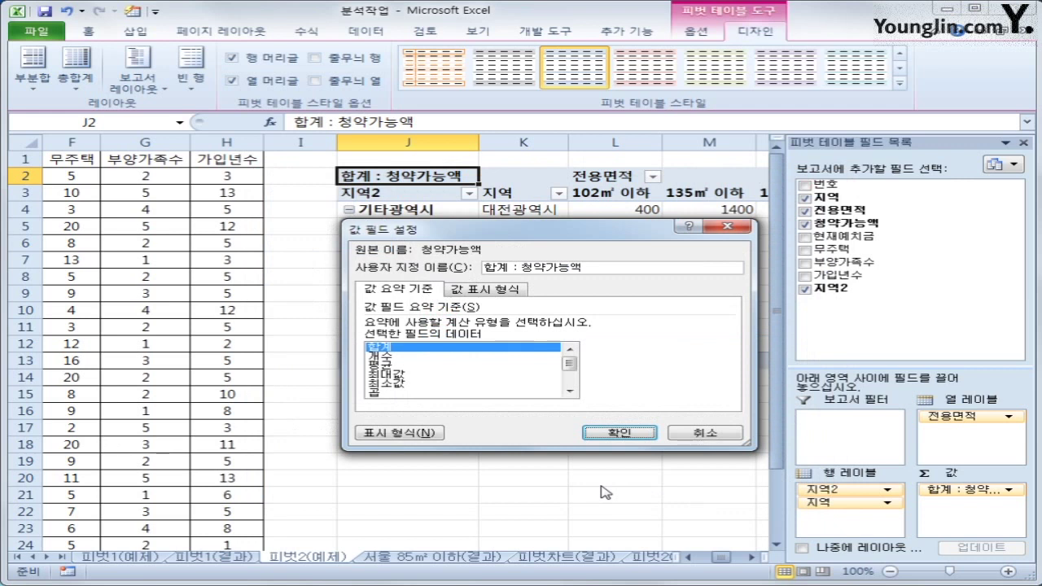
Step: Summarize the 청약가능액 value field by 평균, keeping the 숫자 format with 0 decimal places
click(419, 365)
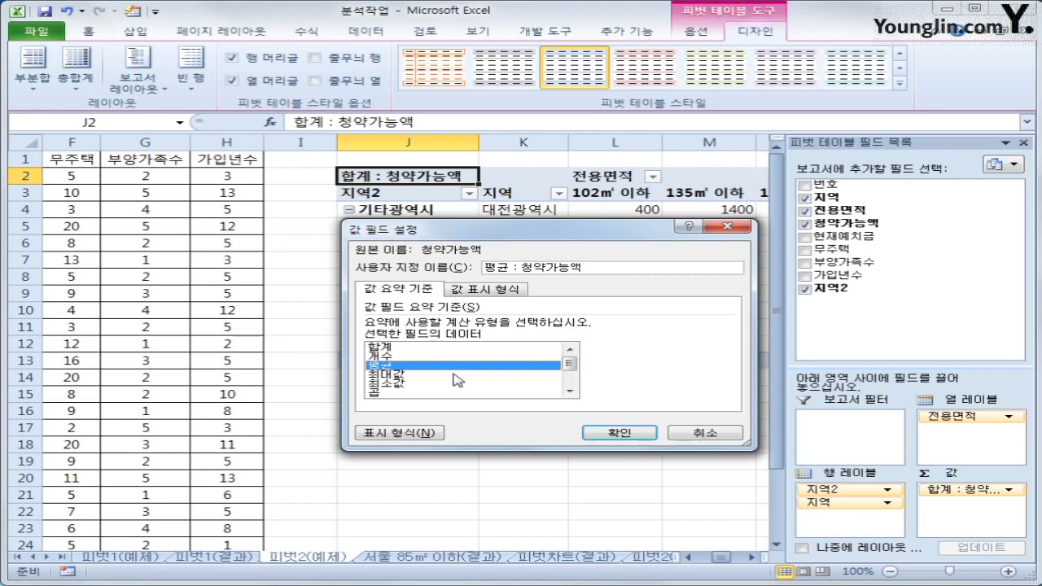
click(399, 432)
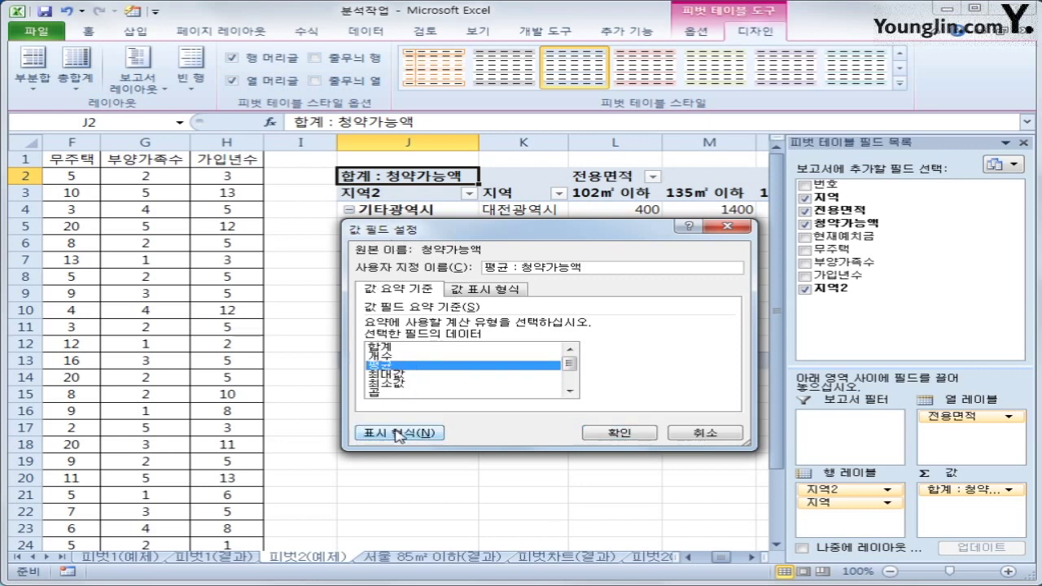
click(703, 484)
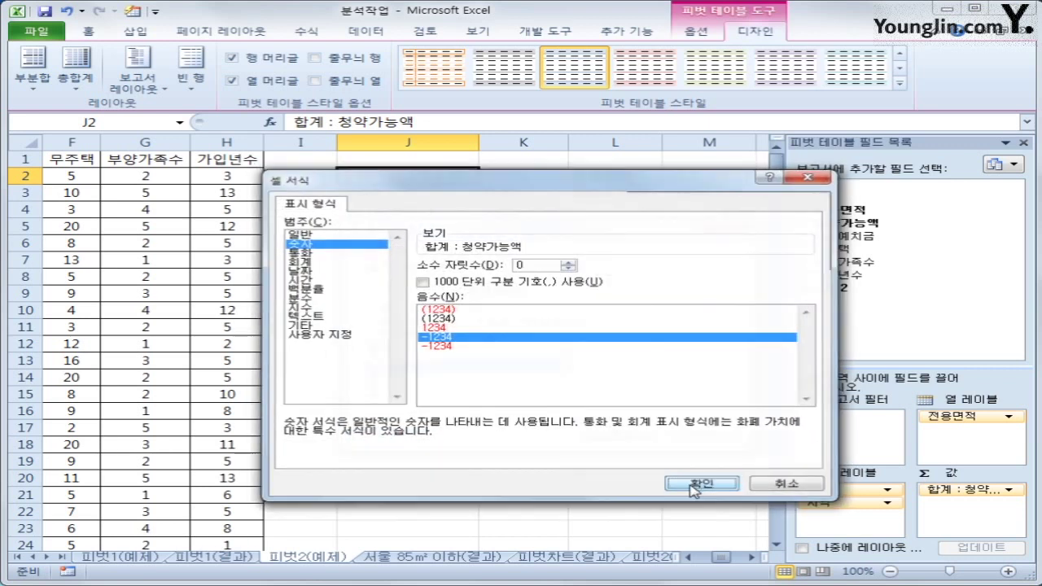
click(635, 438)
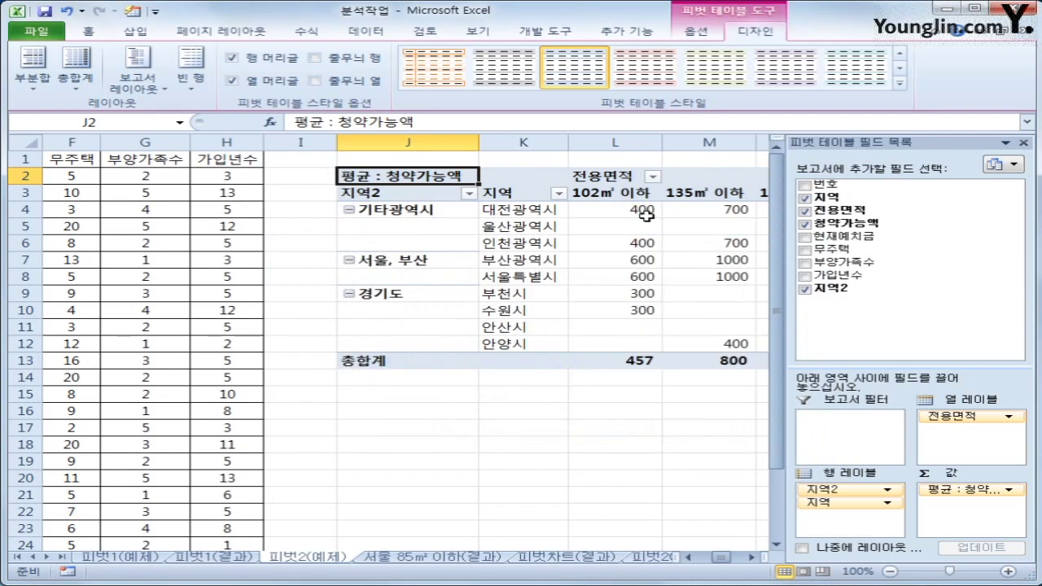
Step: Move the 85㎡ 이하 column to the beginning of the 전용면적 items in the pivot table
click(754, 558)
click(754, 558)
click(754, 558)
click(754, 558)
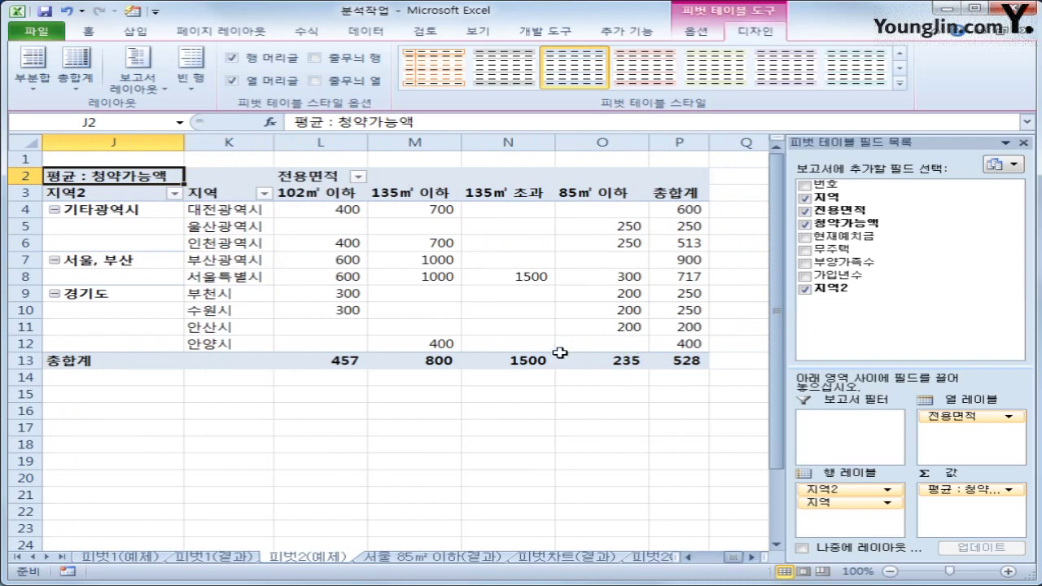
click(581, 195)
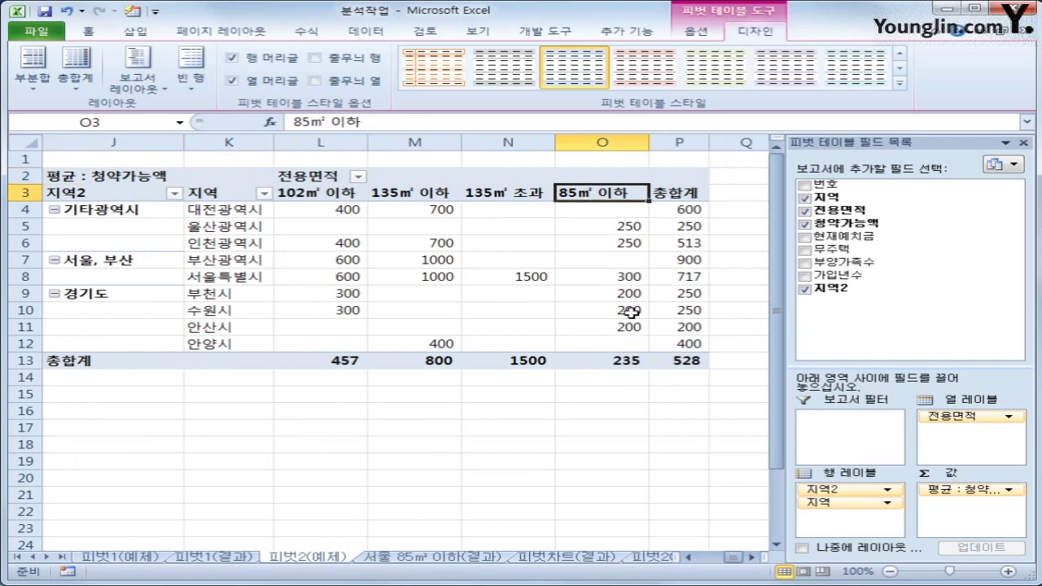
right_click(601, 192)
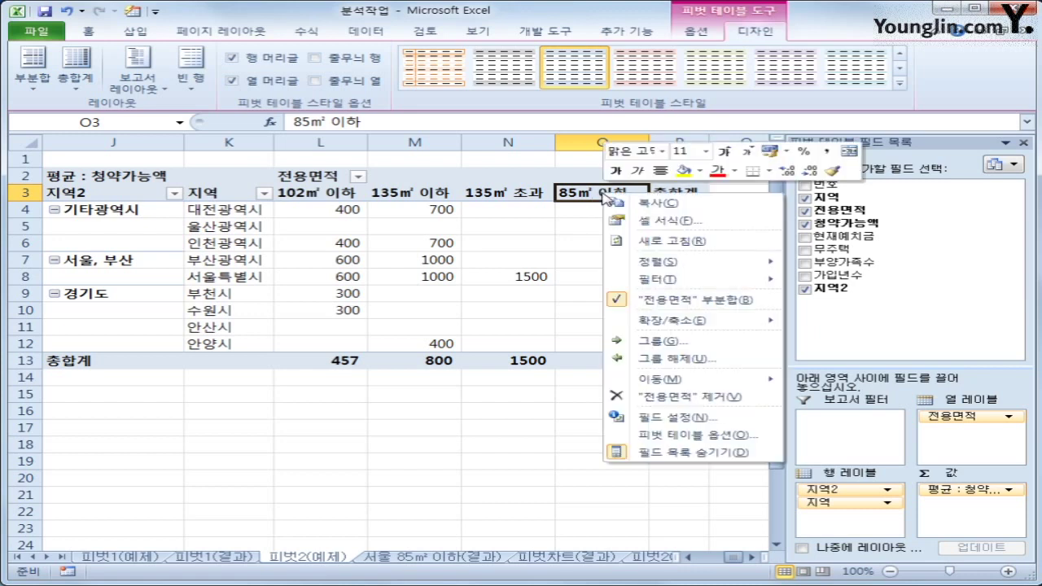
mouse_move(660, 378)
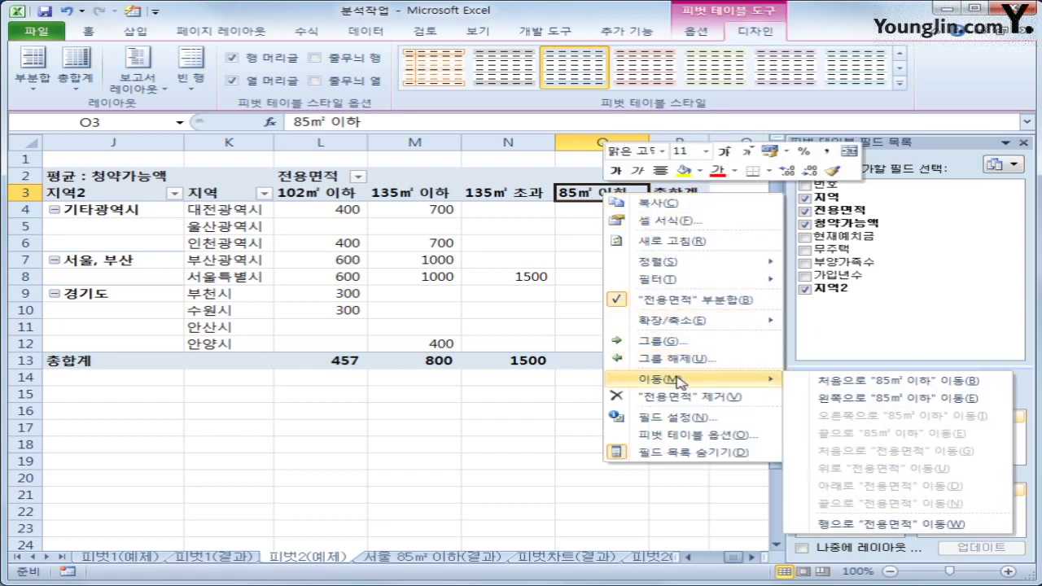
click(856, 380)
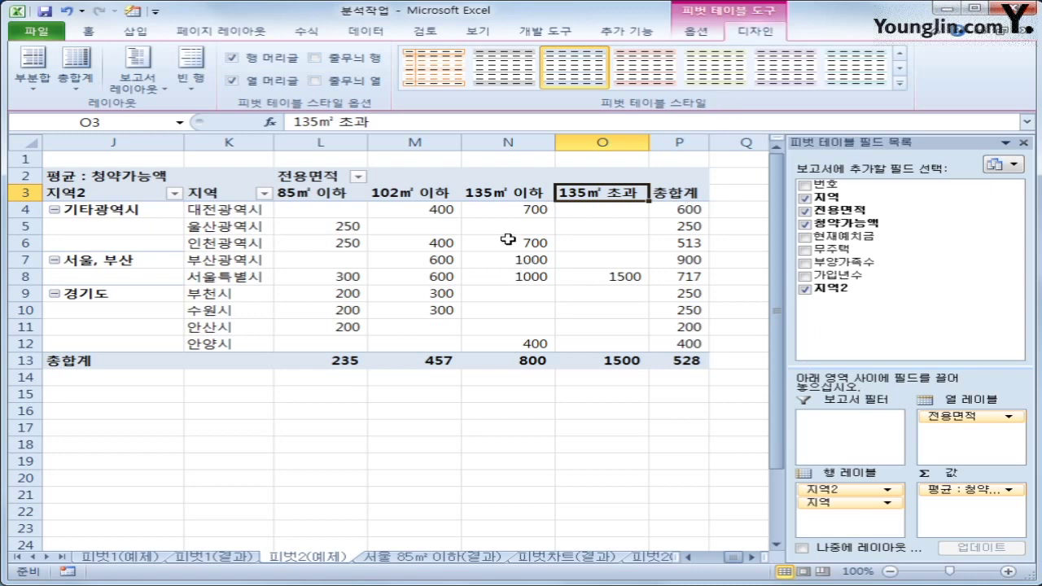
Step: Apply the light blue pivot table style with horizontal and vertical gridlines
click(899, 82)
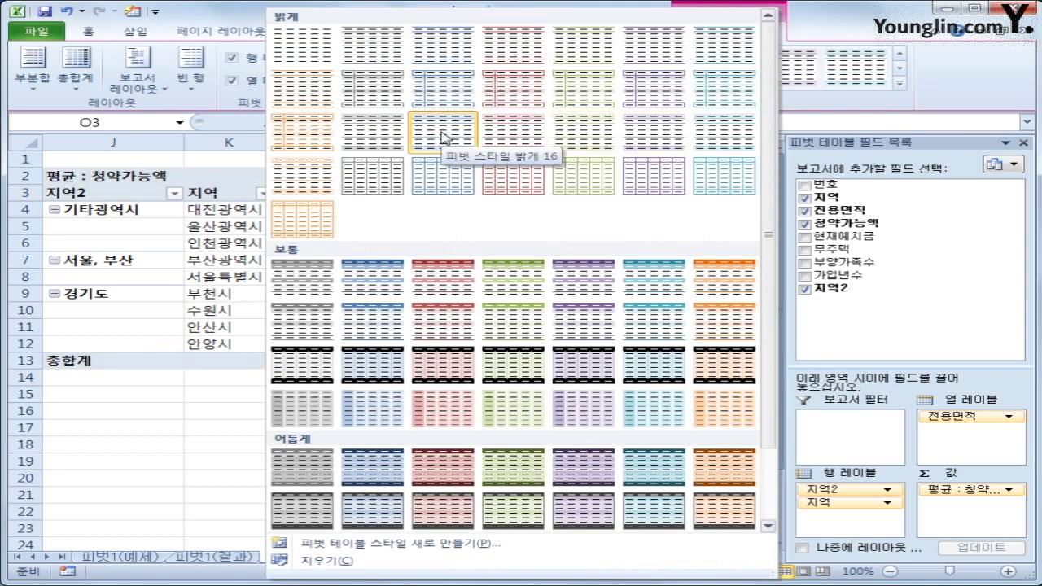
click(439, 187)
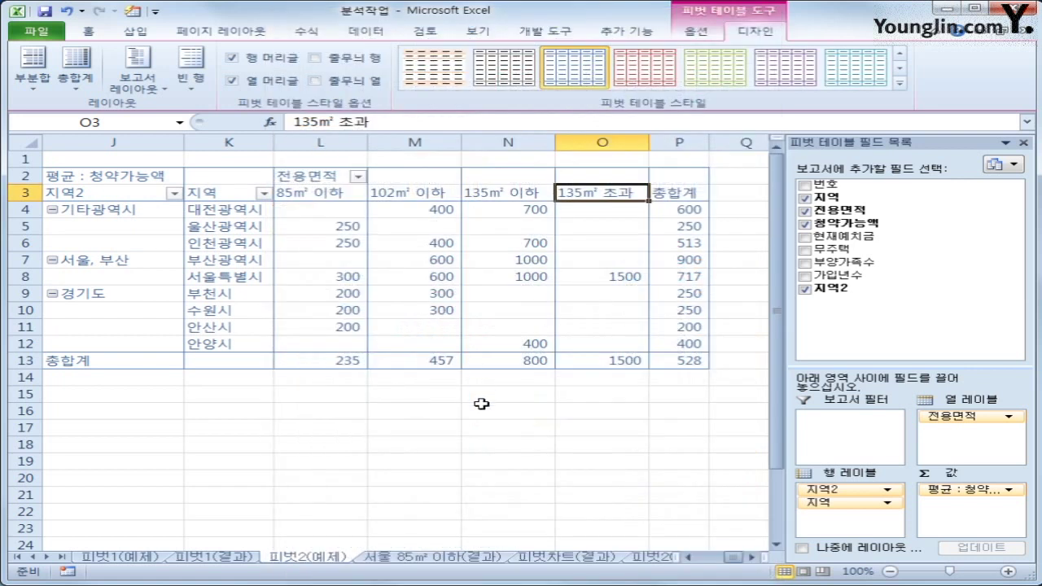
click(482, 423)
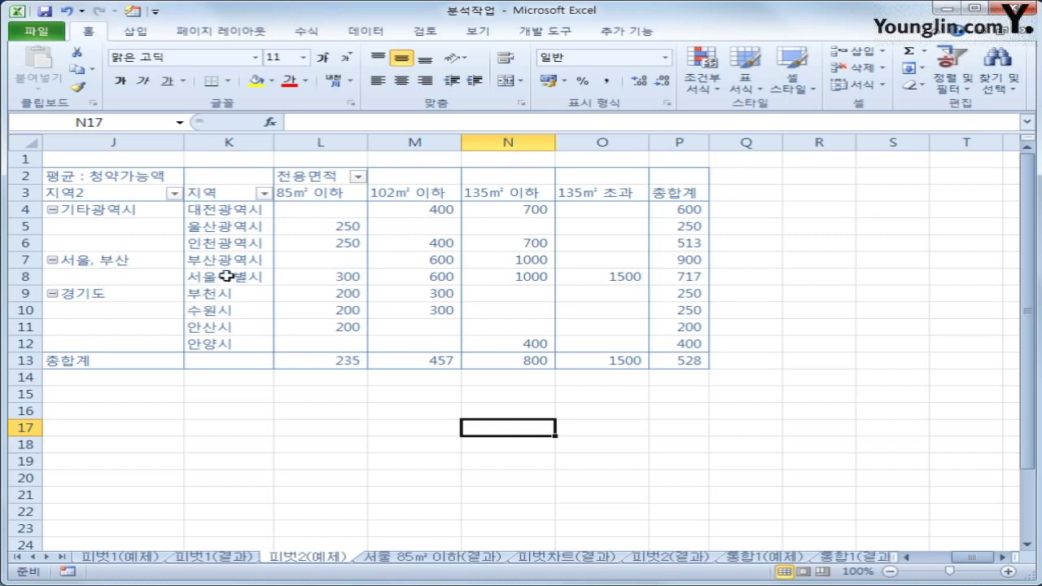
Step: Extract the detail records behind the 서울특별시 value for 85㎡ 이하 to a new sheet and rename that sheet 서울 85㎡
click(354, 279)
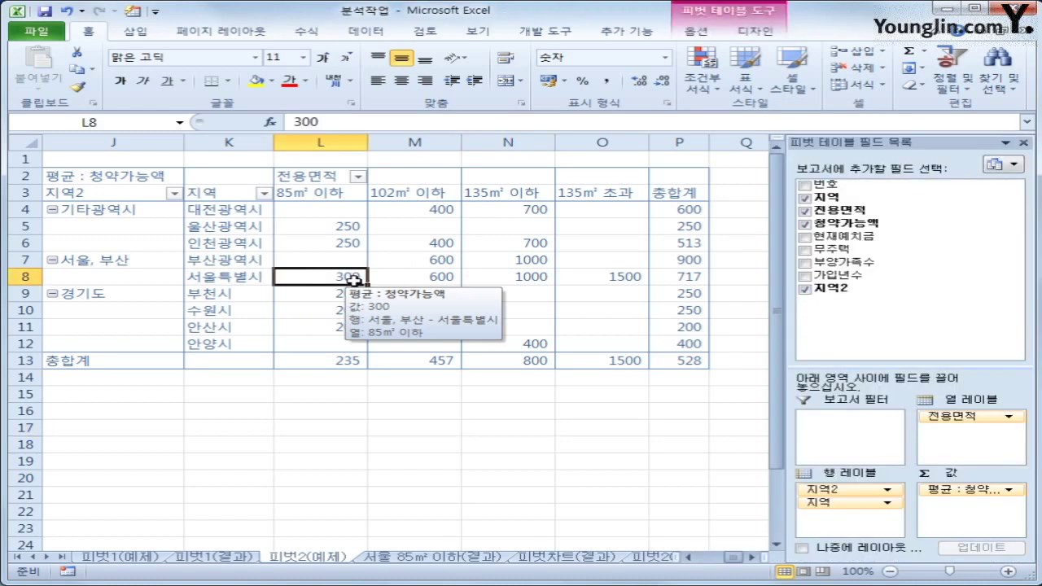
double_click(354, 280)
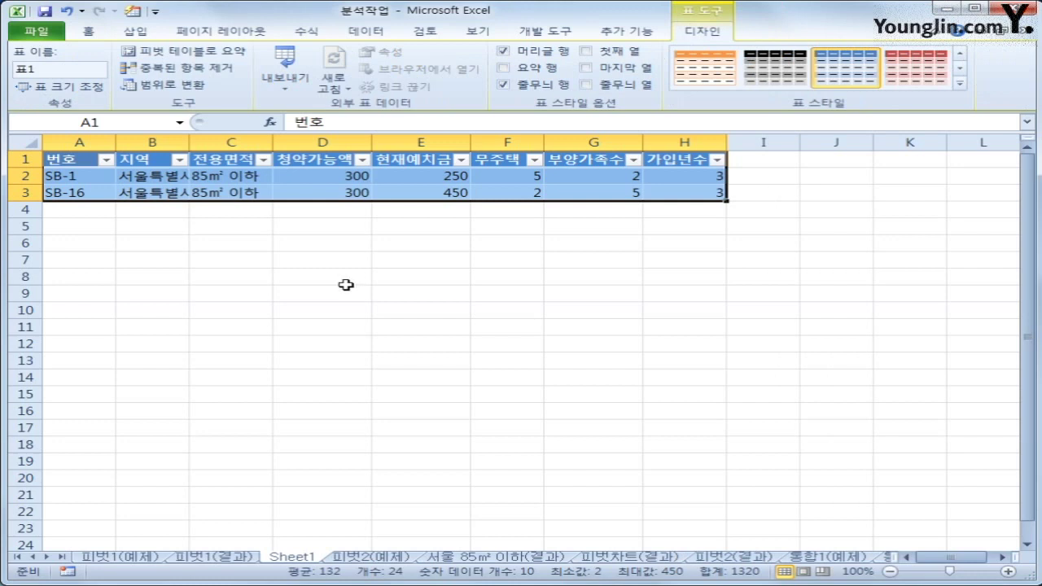
double_click(291, 558)
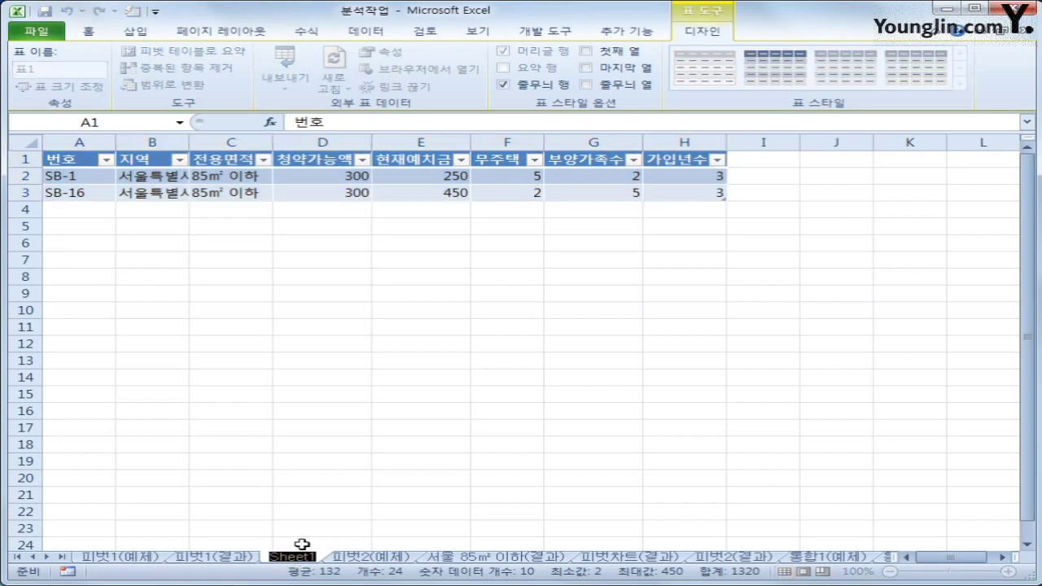
text(서울)
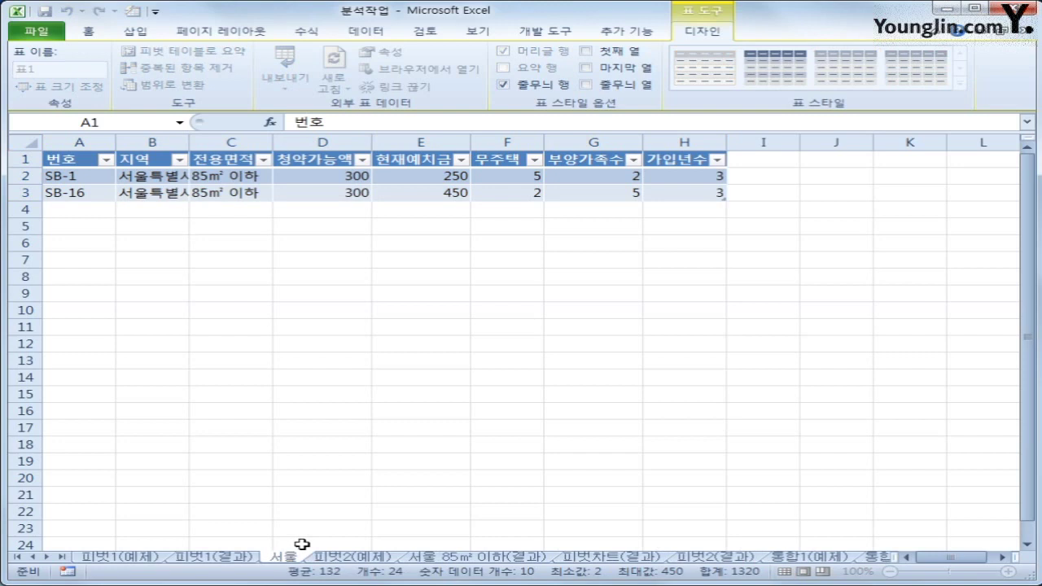
text( 85)
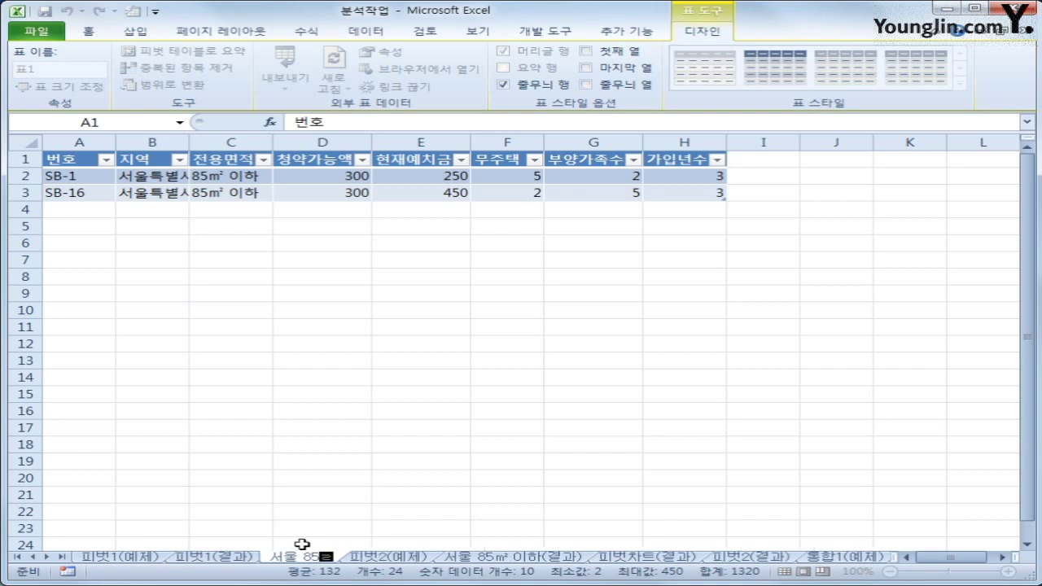
text(ㄹ)
key(Hangul_Hanja)
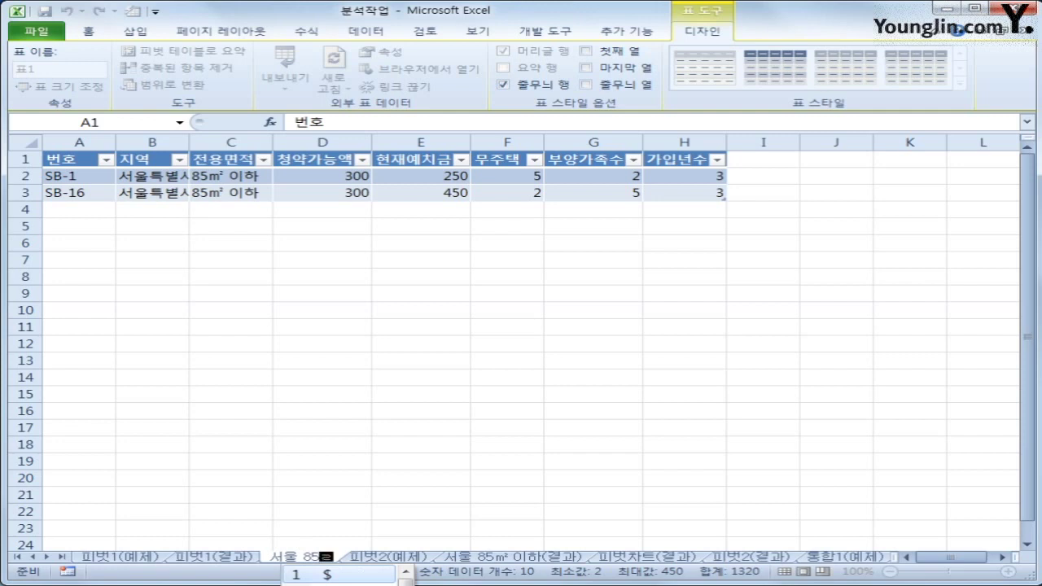
key(Tab)
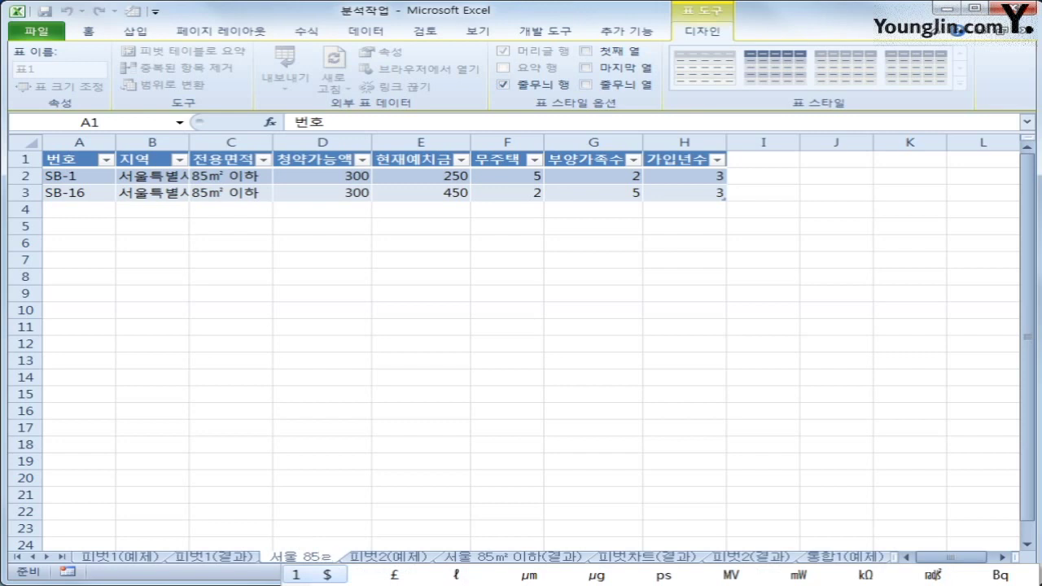
text(㎡)
click(388, 459)
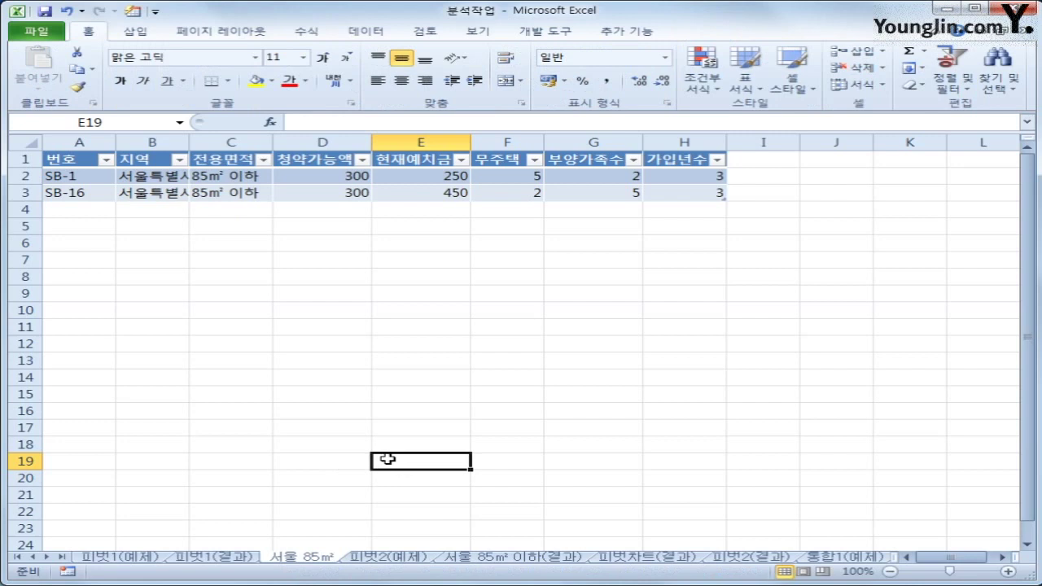
Step: Insert a clustered column (묶은 세로 막대형) pivot chart from the pivot table on the 피벗2(예제) sheet
click(373, 560)
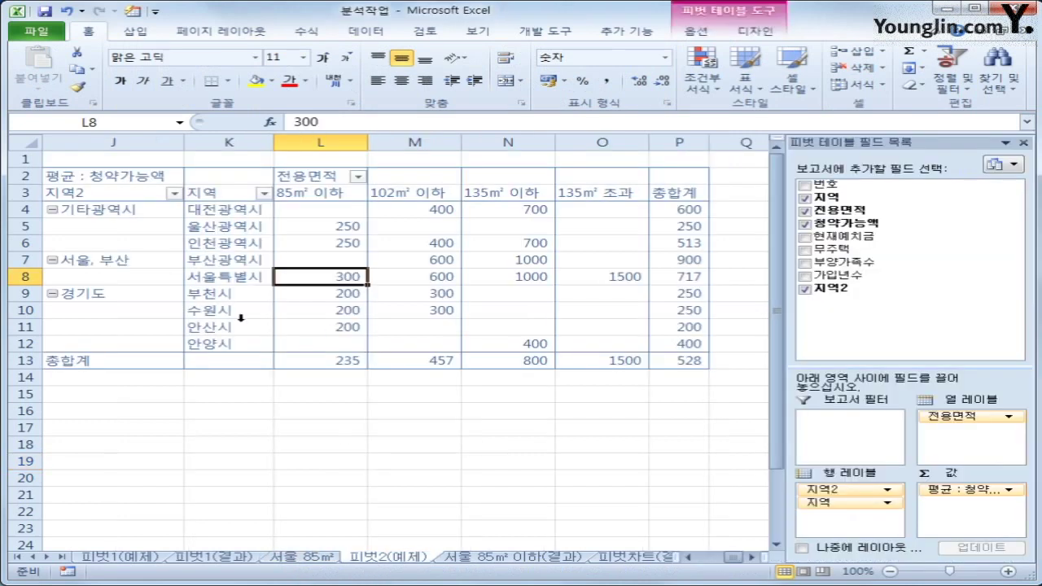
mouse_move(355, 280)
click(319, 259)
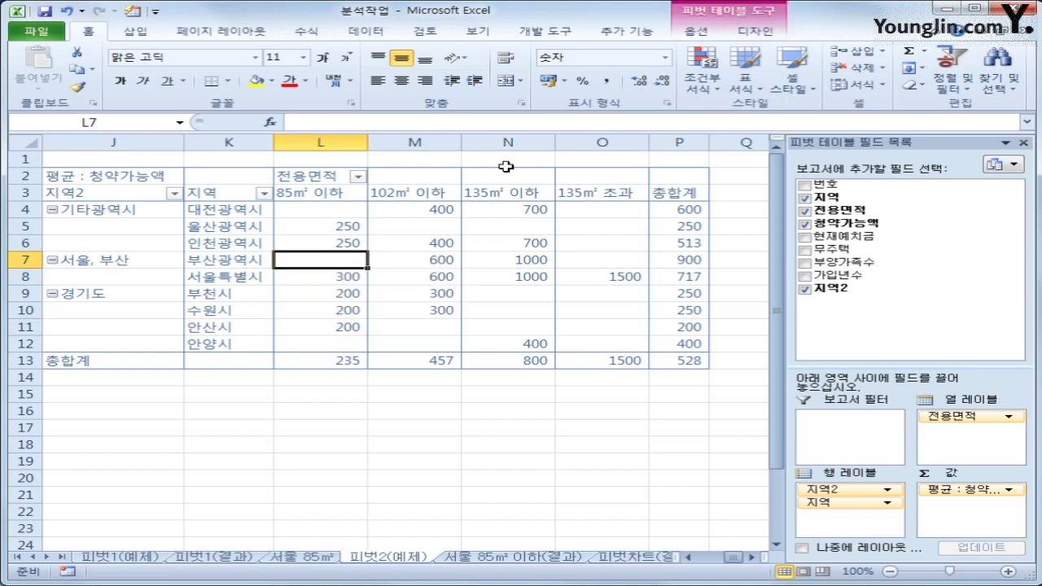
click(697, 32)
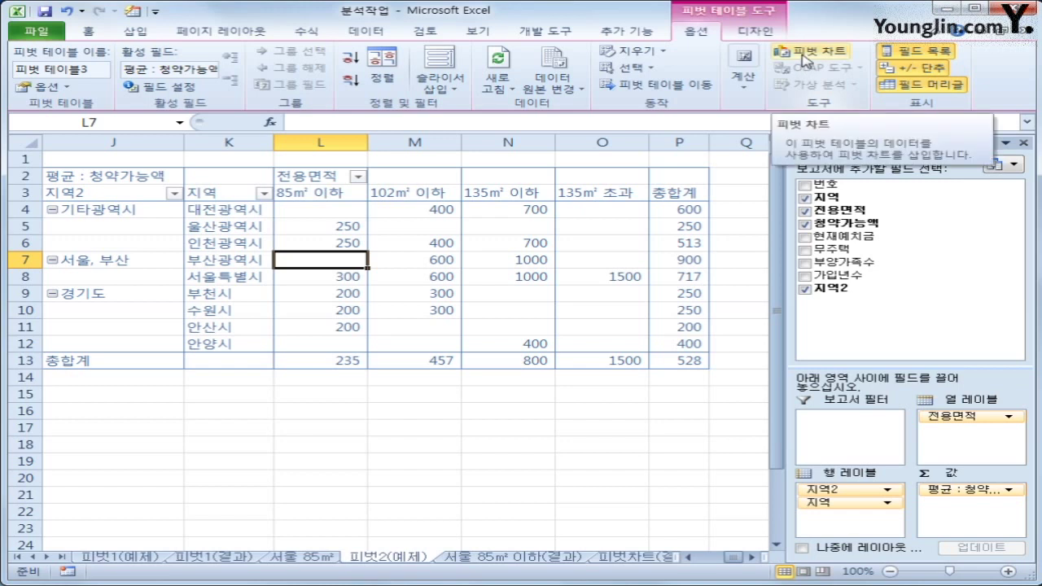
click(805, 54)
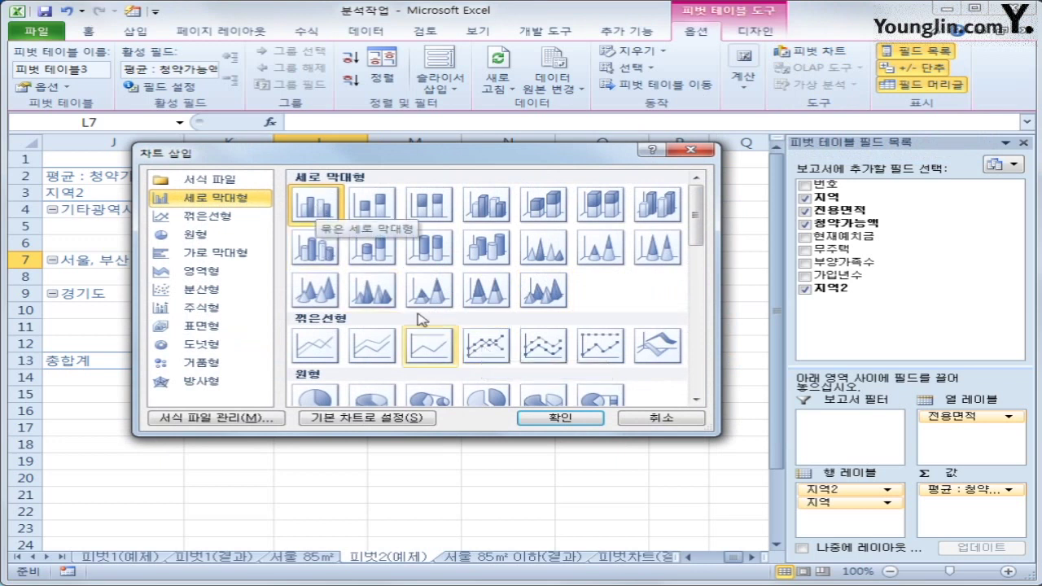
click(588, 418)
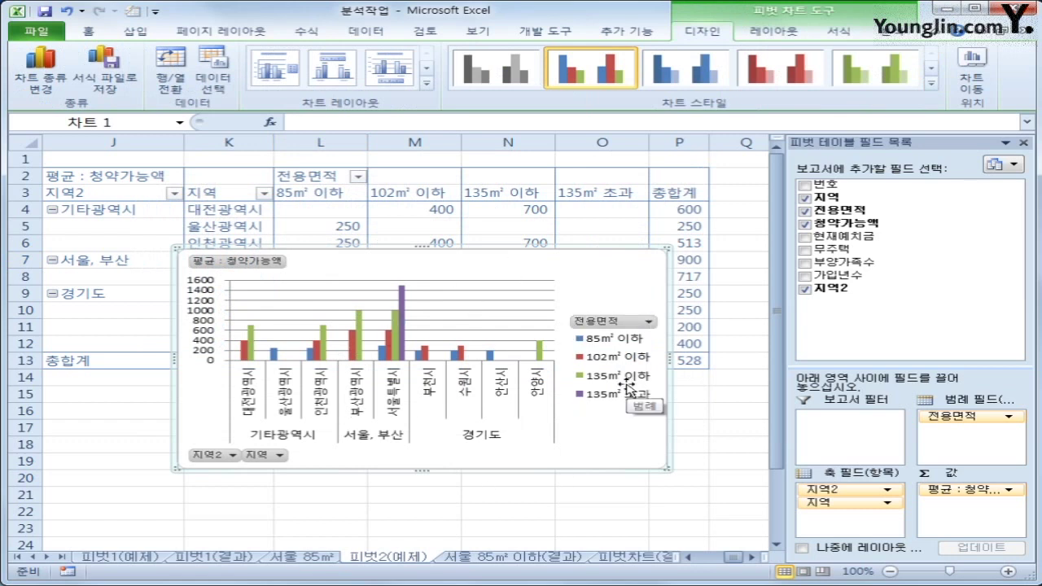
Step: Move the pivot chart to a new sheet named 피벗차트
right_click(600, 276)
click(529, 313)
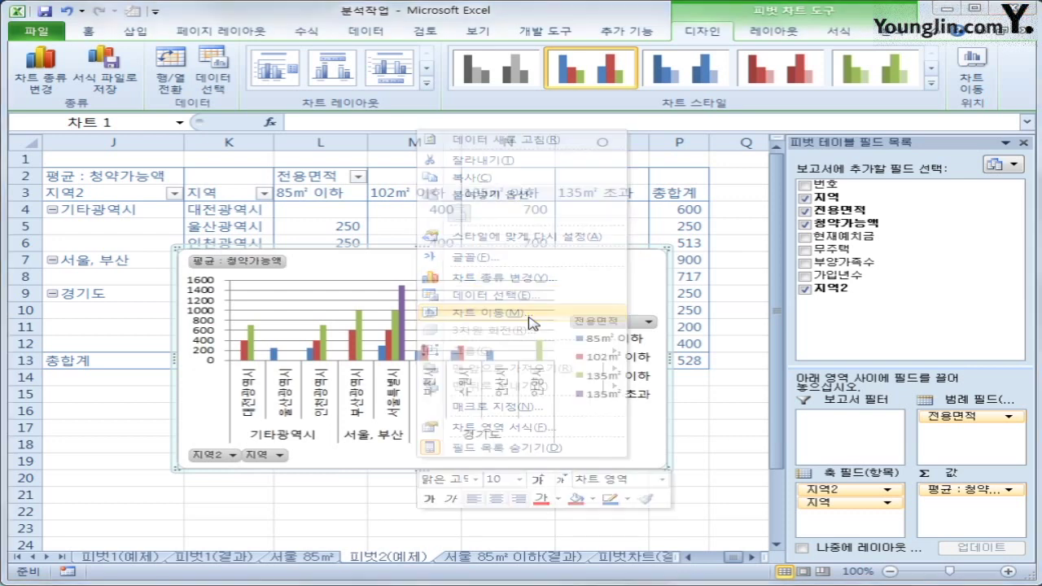
click(428, 297)
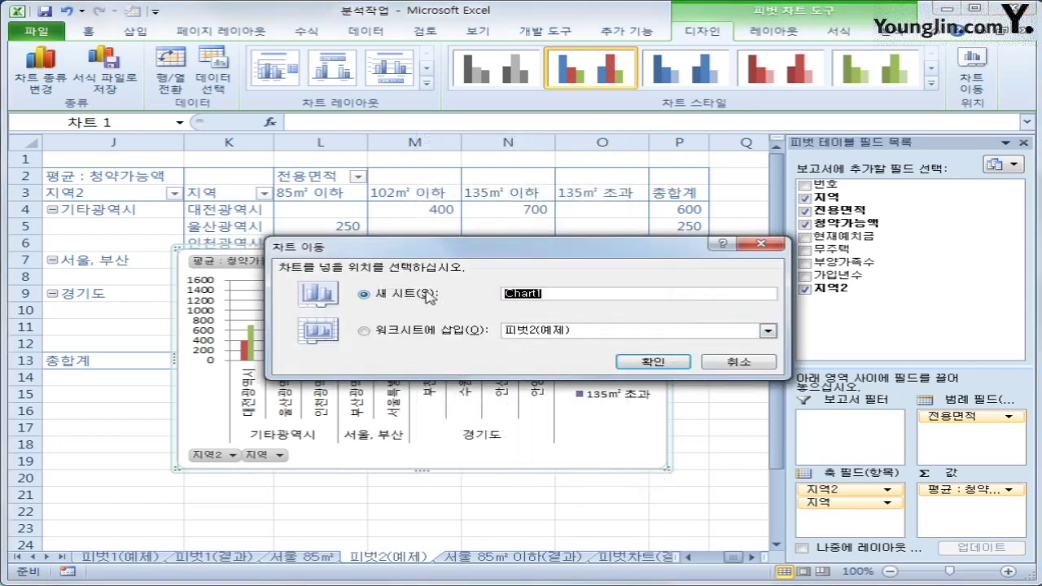
text(피벗차트)
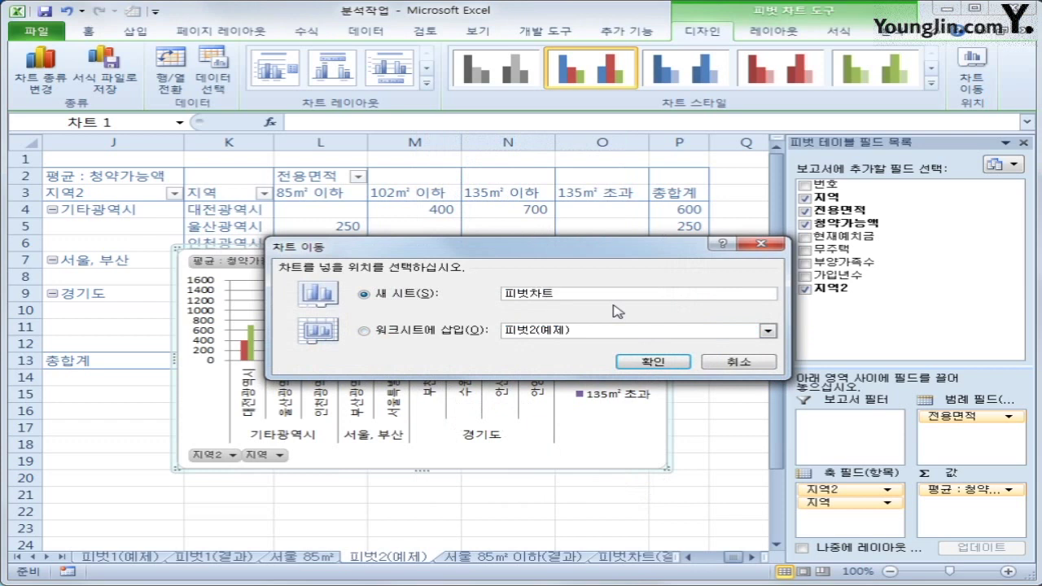
click(629, 358)
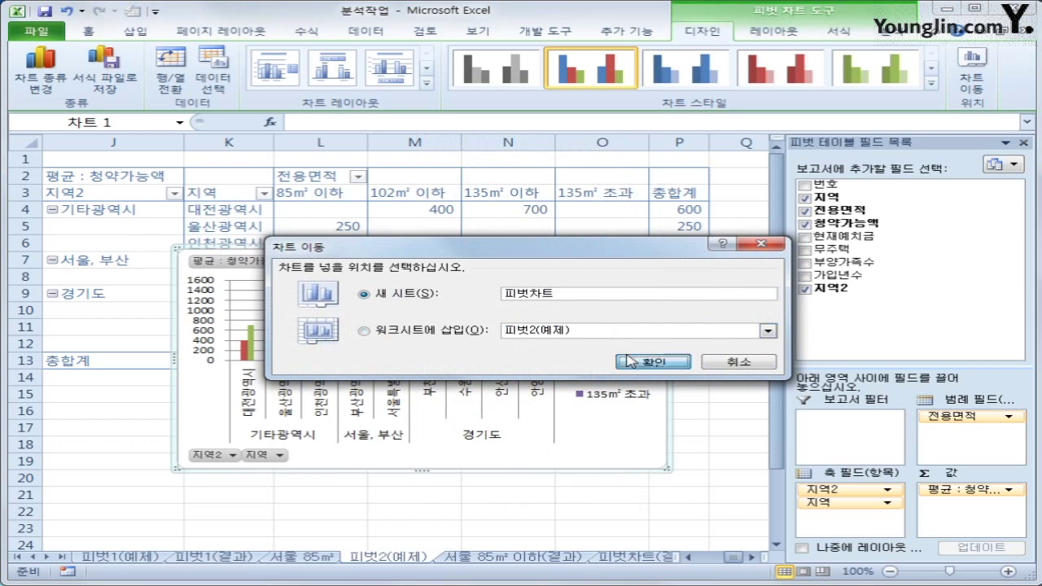